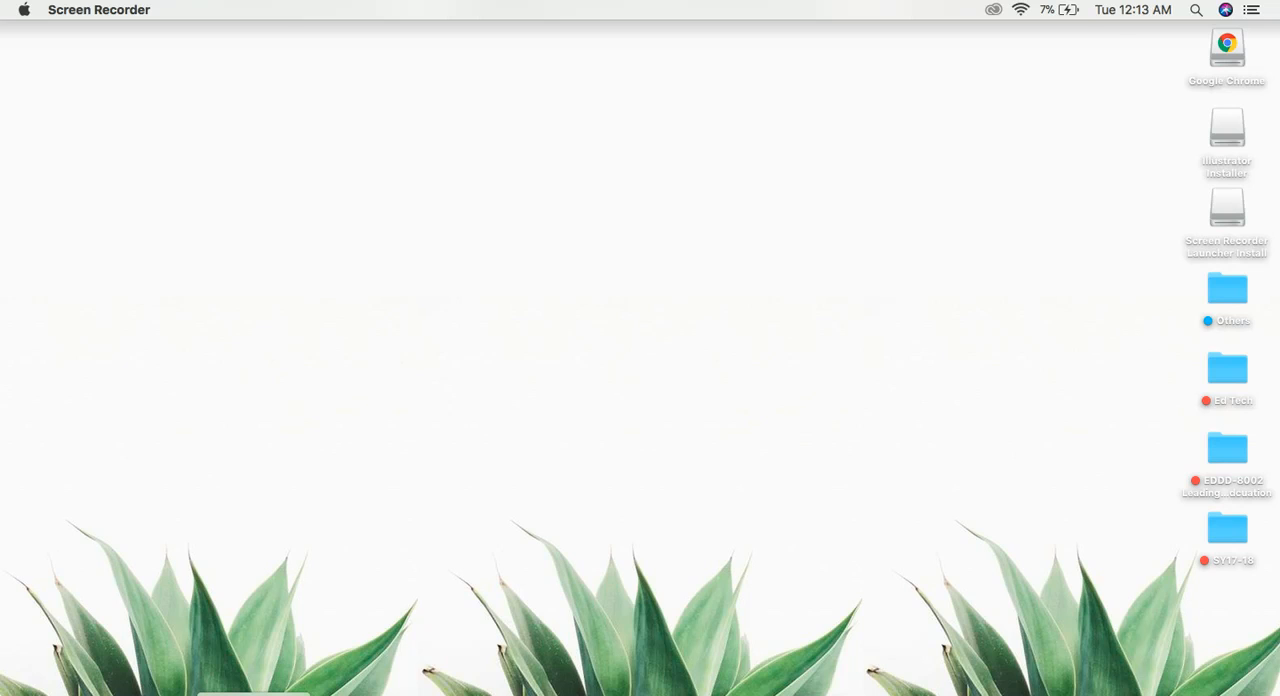
Step: Open Google Forms from the Gmail inbox in Chrome and create a new form from the Blank Quiz template
left_click(253, 694)
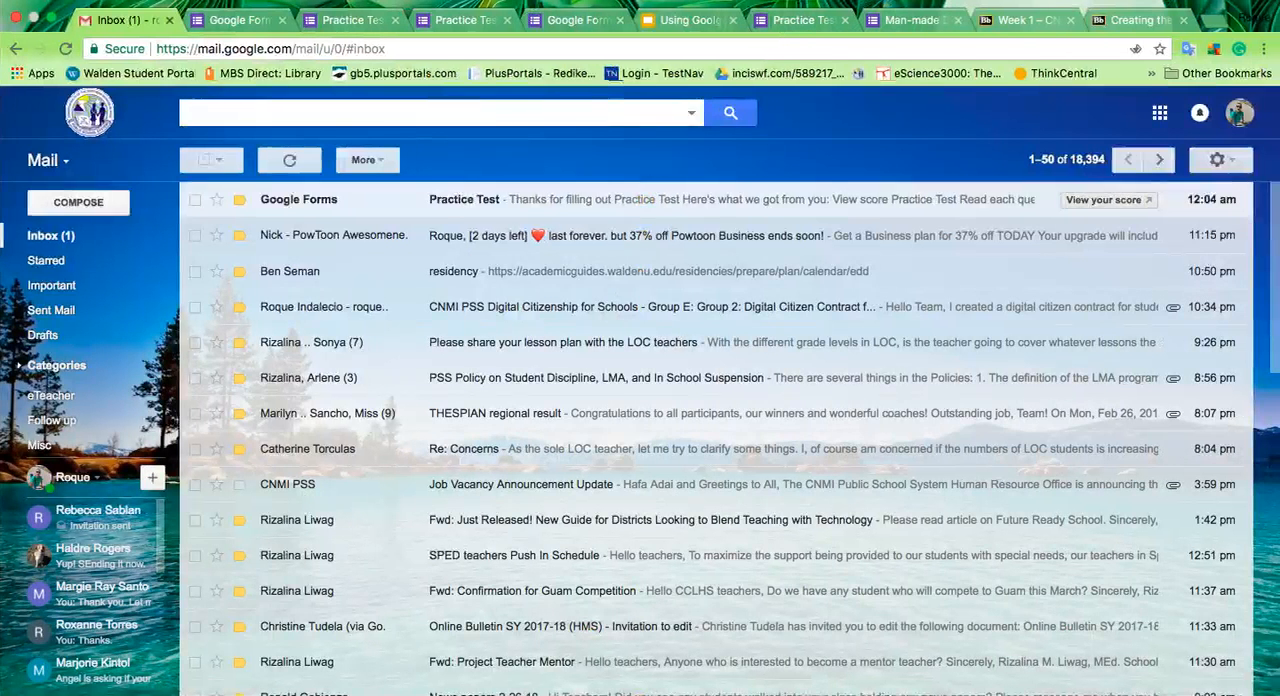
left_click(1159, 115)
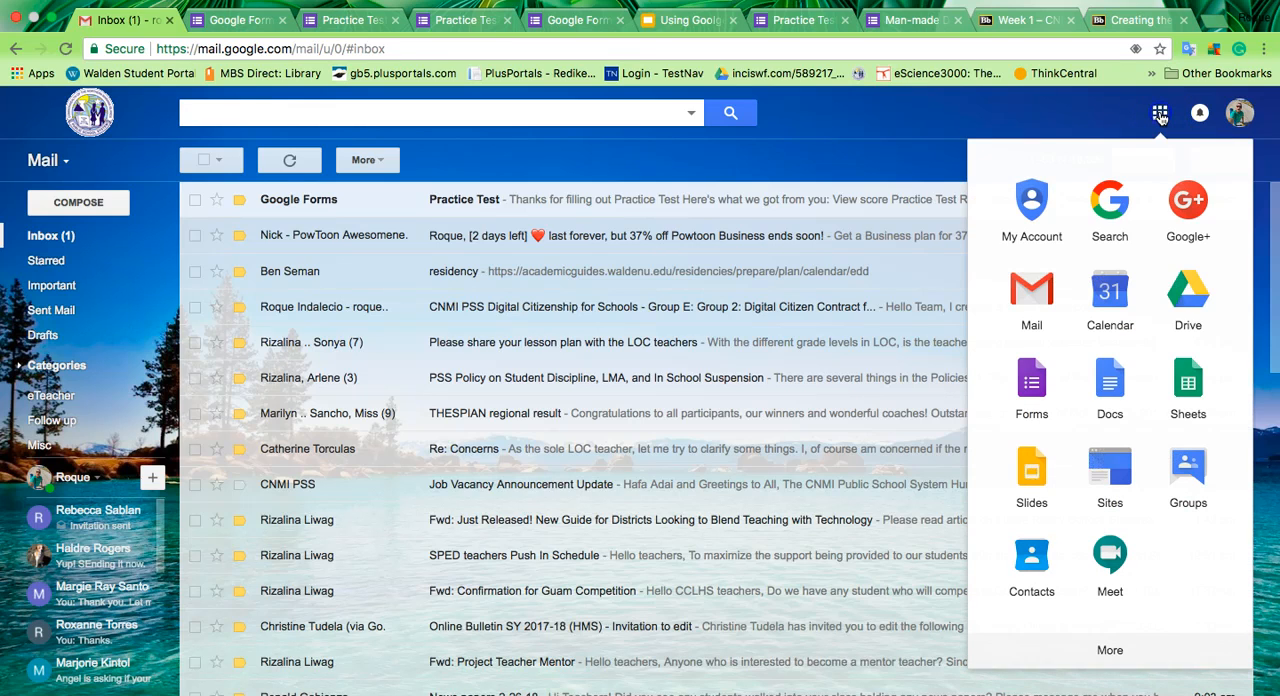
left_click(1033, 378)
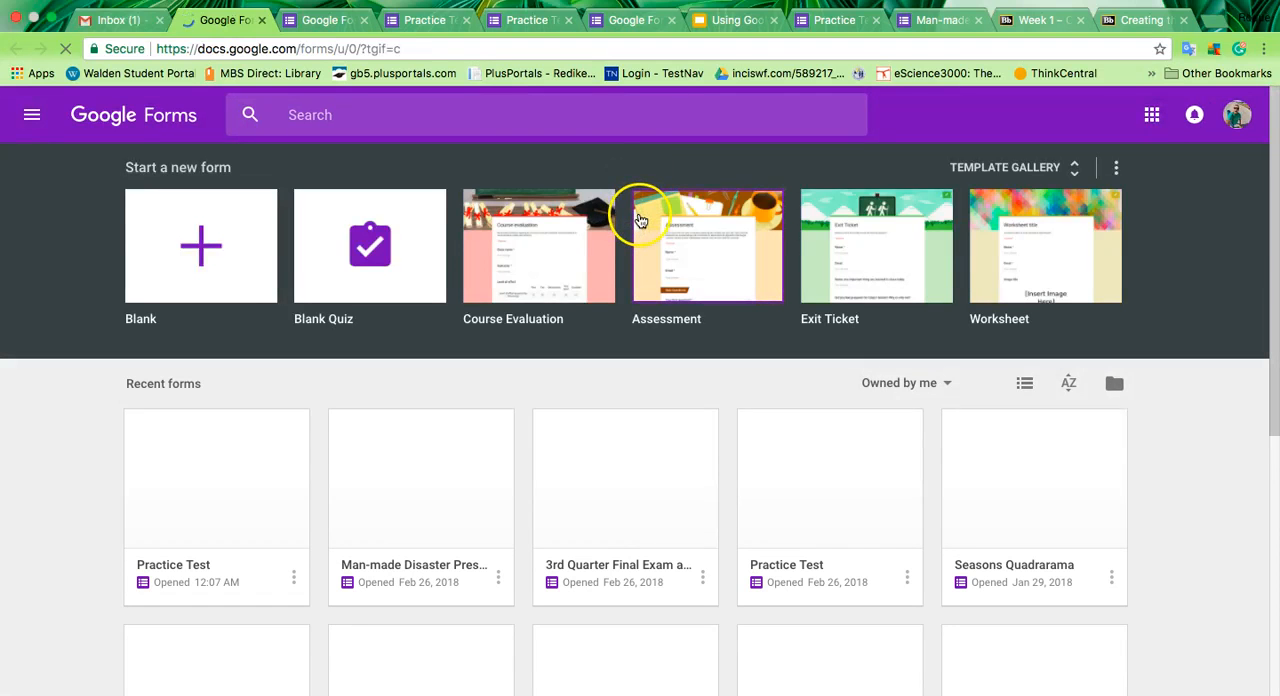
scroll(601, 410, "down", 3)
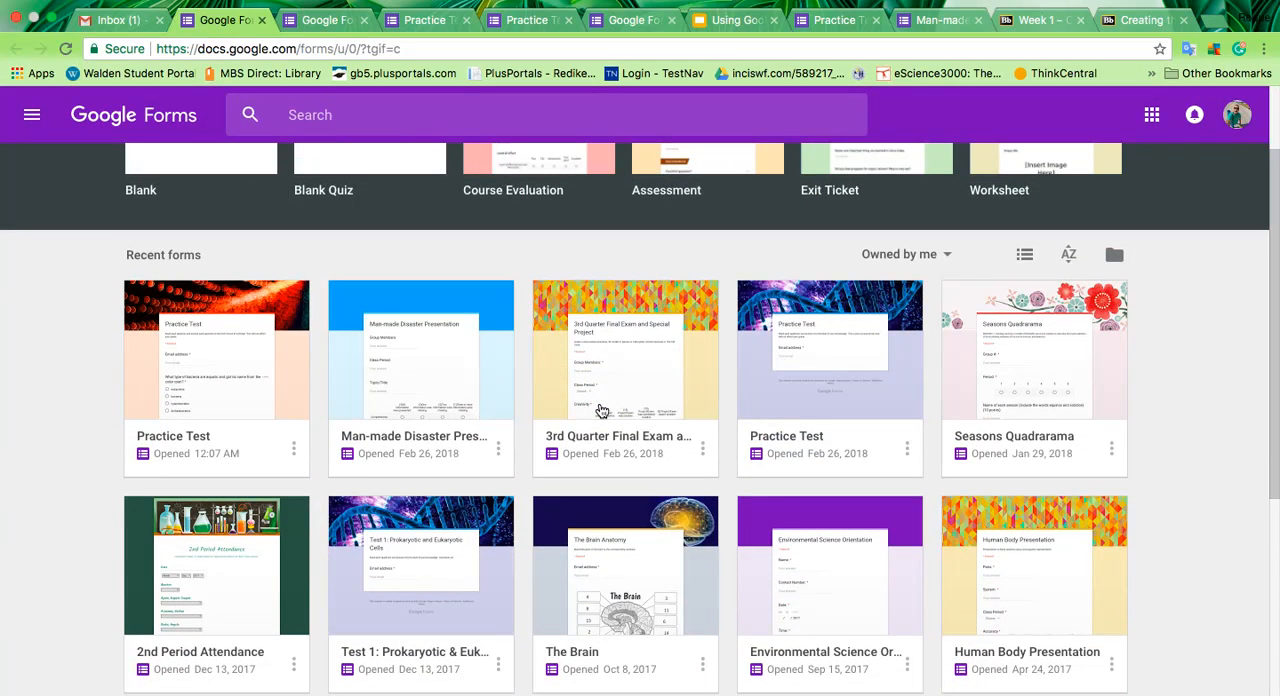
scroll(601, 411, "up", 3)
left_click(356, 255)
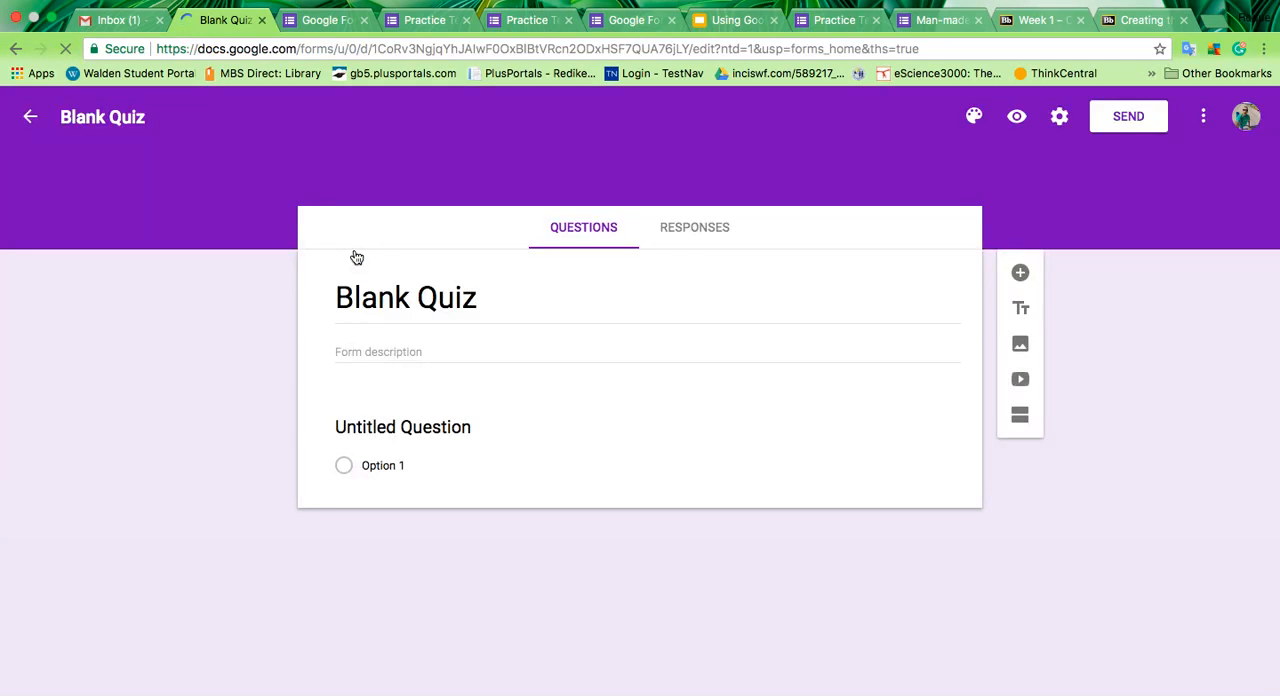
Step: Replace the quiz's heading with "Human Impacts"
left_click(396, 303)
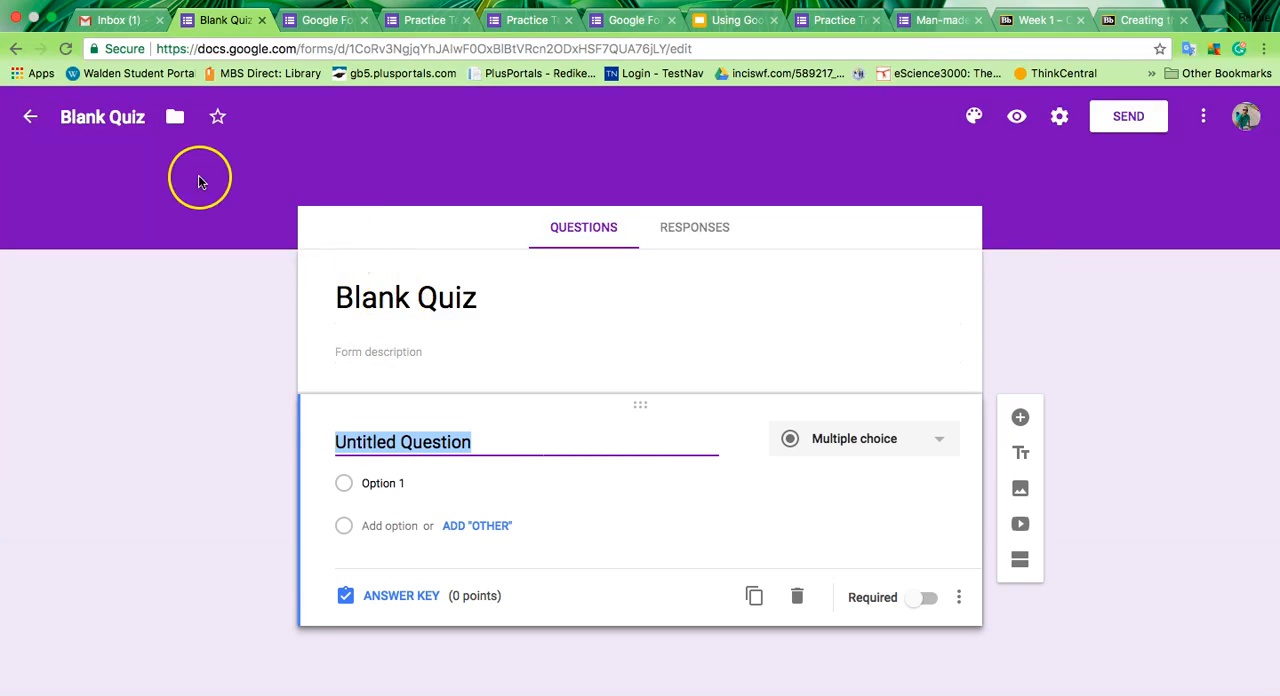
left_click(393, 305)
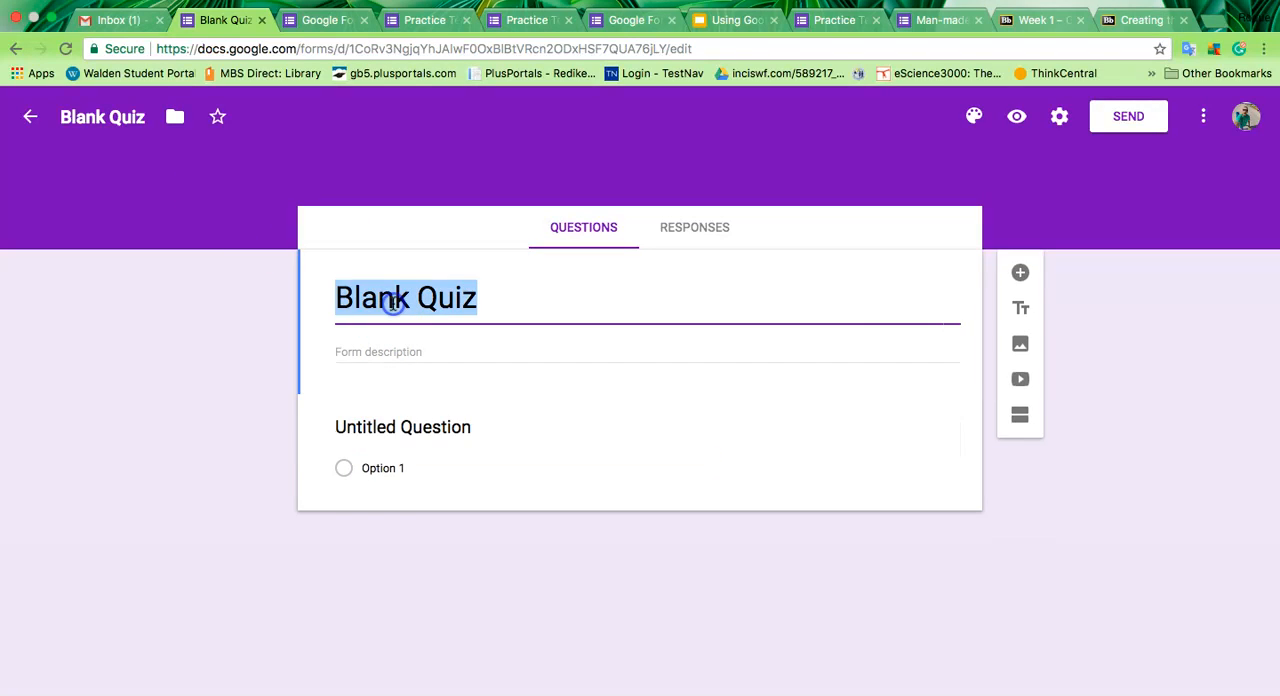
type("Huma")
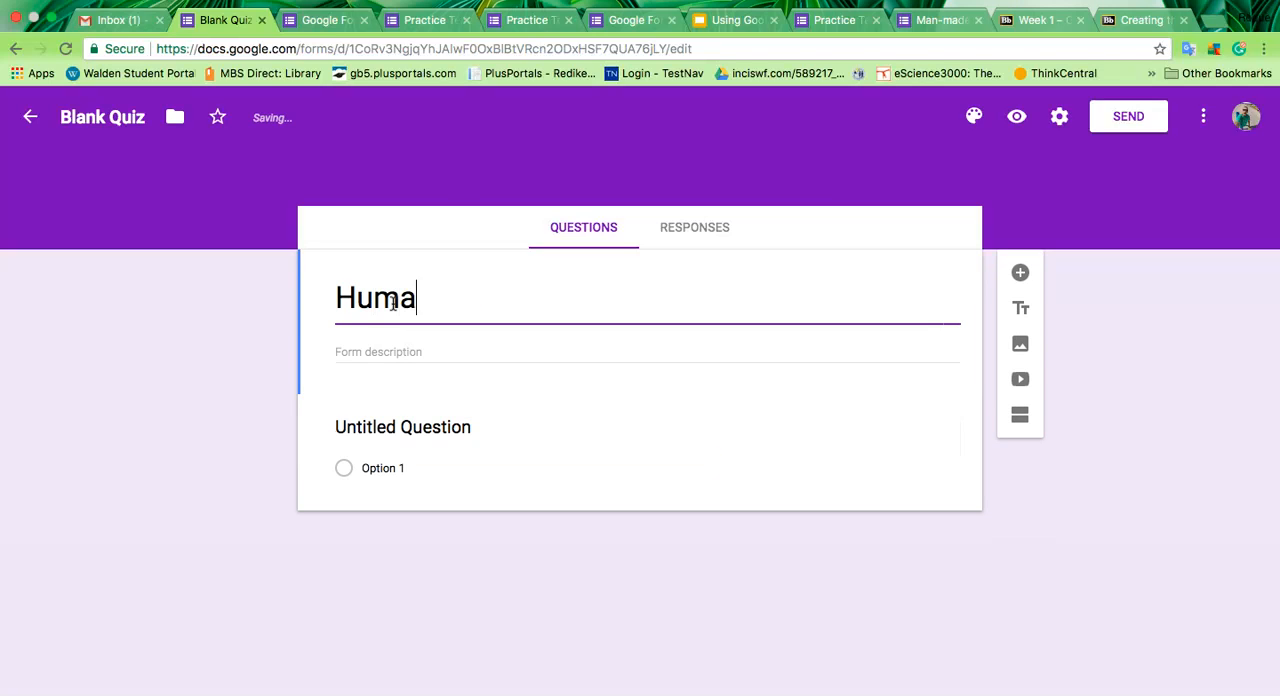
type("n Impa")
key("BackSpace")
type("pacts")
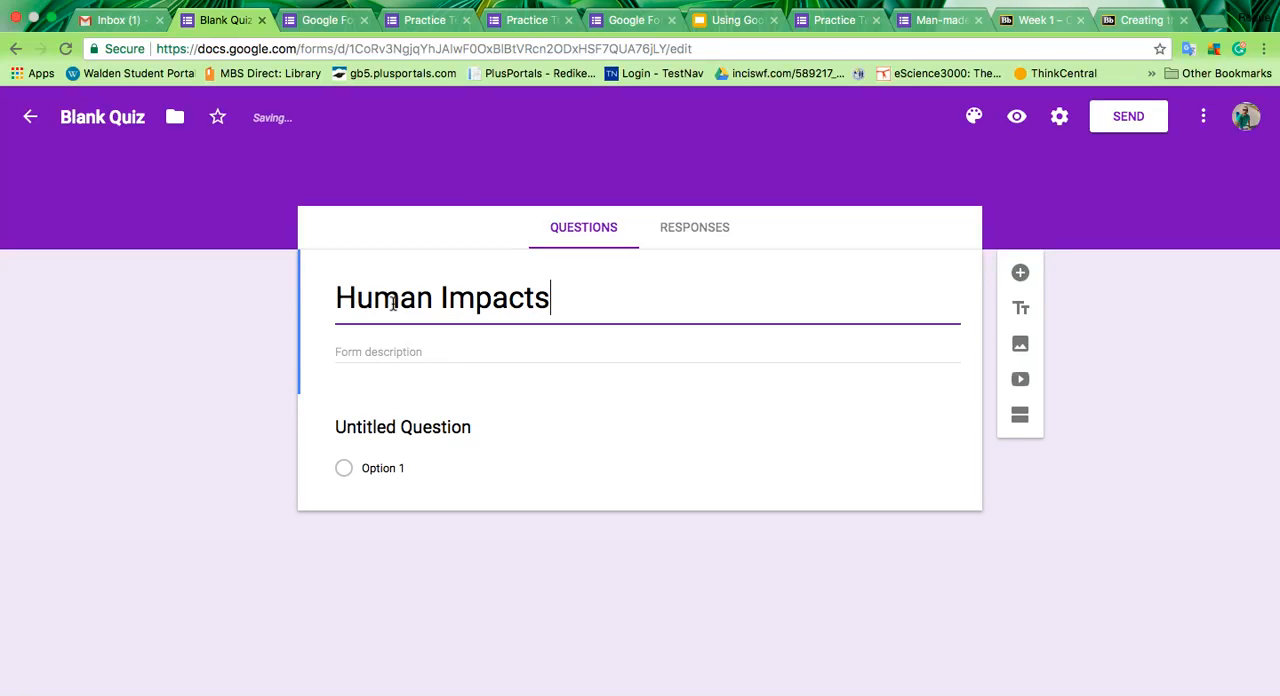
Step: Rename the form file "Human Impact Quiz" and add the description "Choose the best answer for each question. Try your best."
left_click(101, 117)
triple_click(104, 117)
type("Hu")
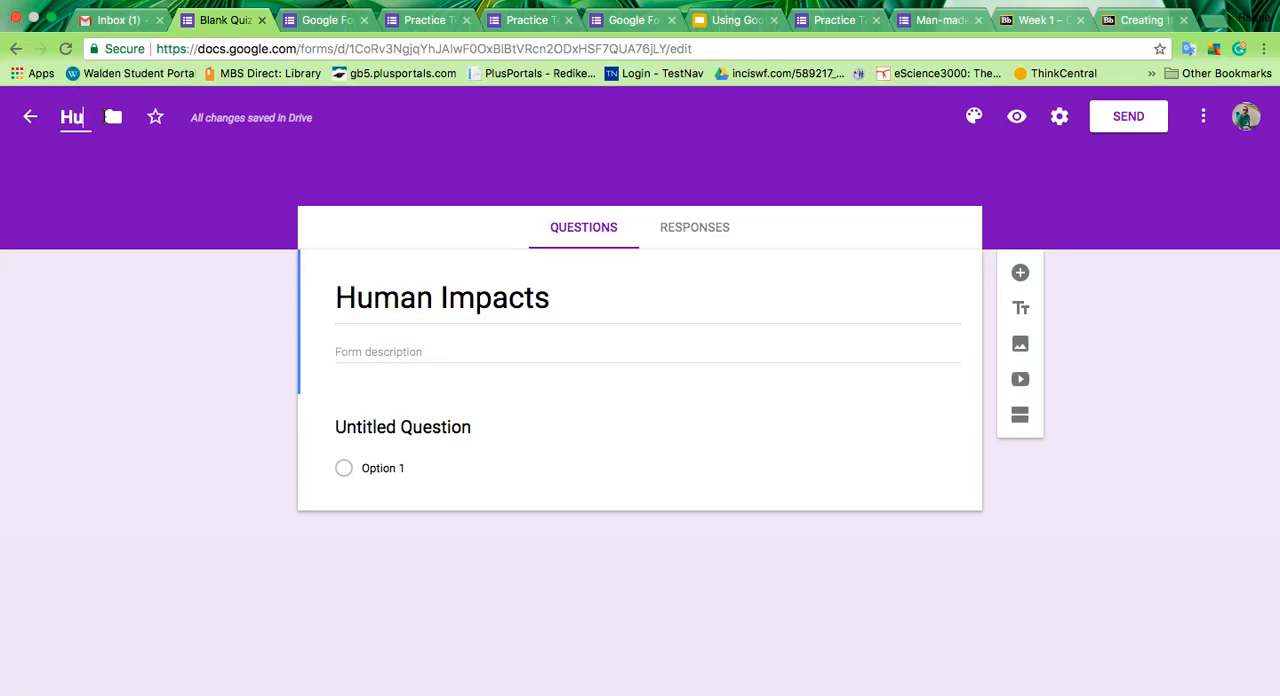
type("man Impact Quiz")
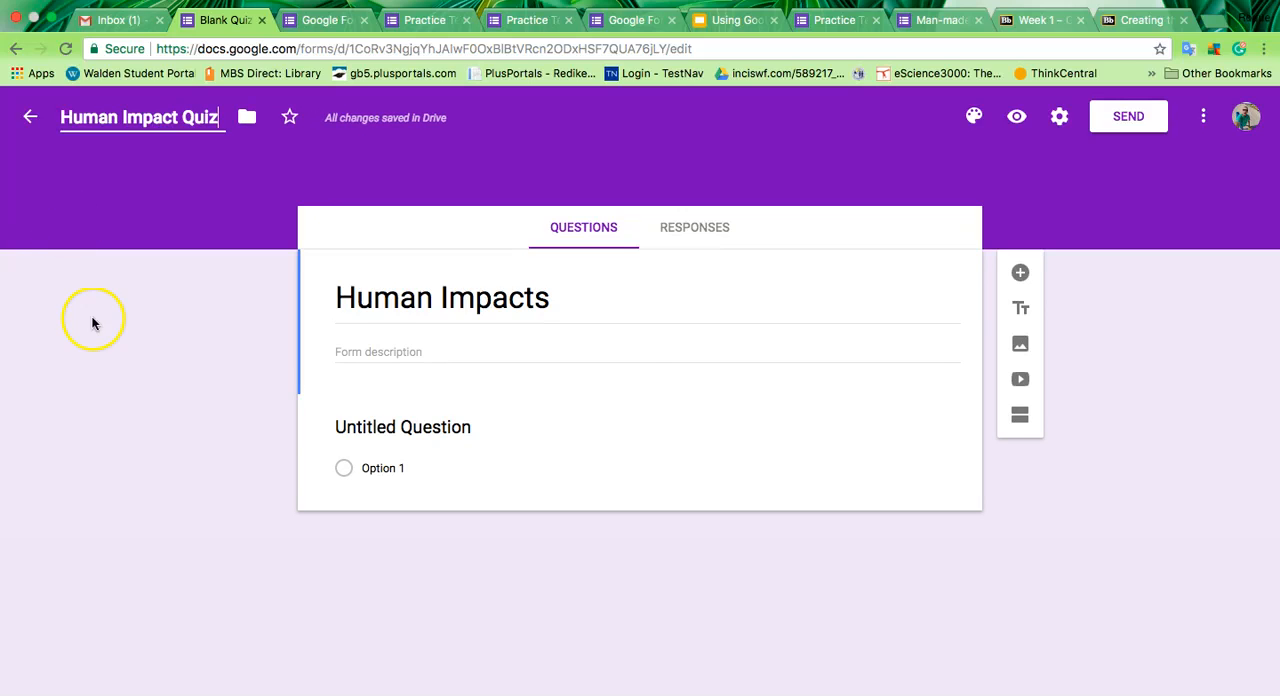
left_click(364, 356)
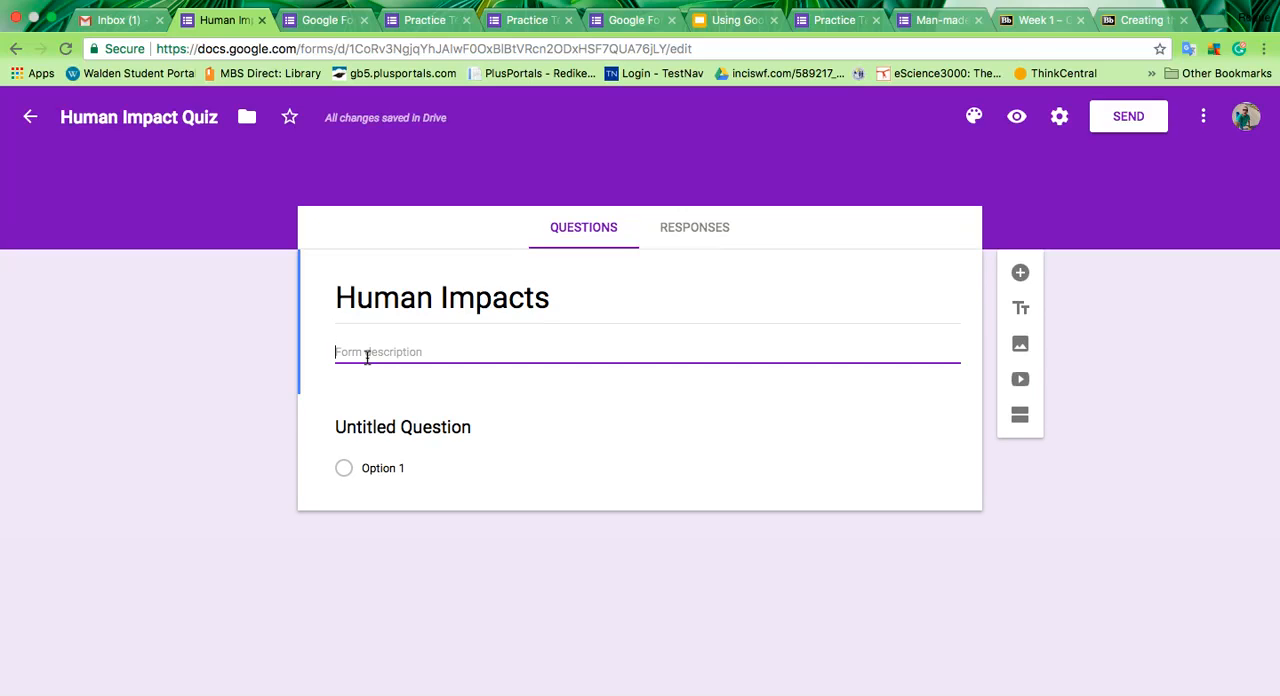
type("Cho")
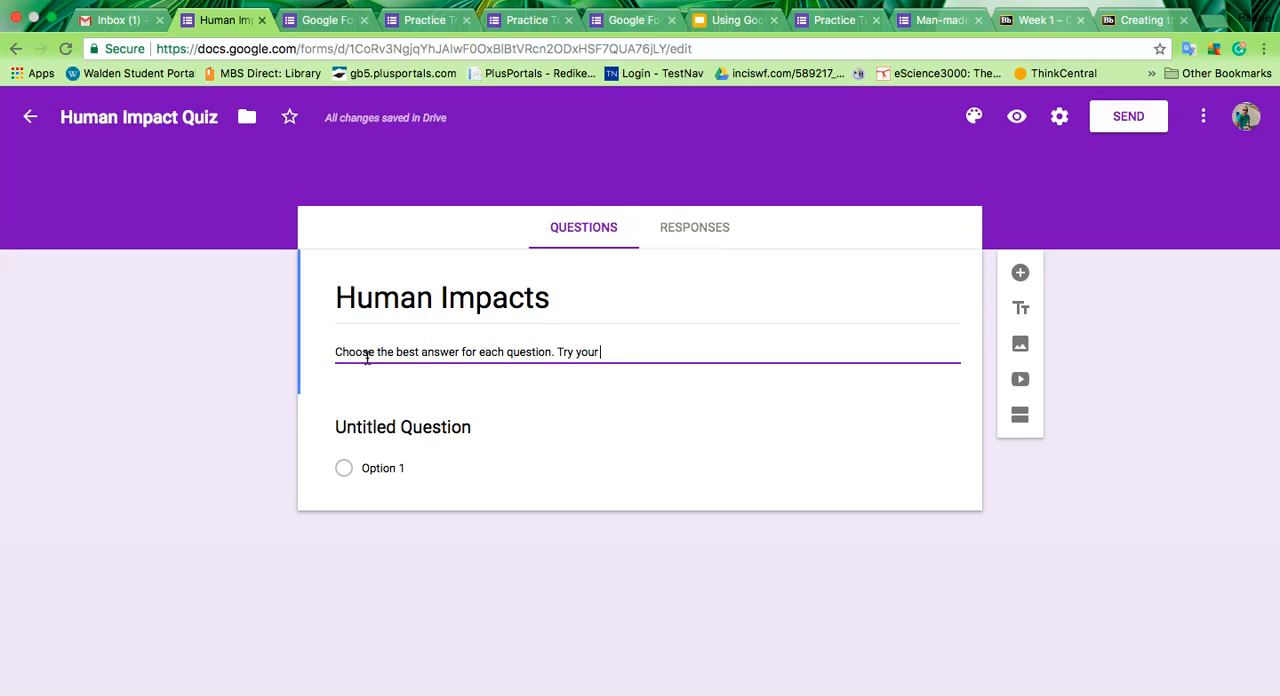
Step: Enter the first question "What are some ways that human impact the earth in a negative way?" and set its type to Checkboxes
left_click(410, 429)
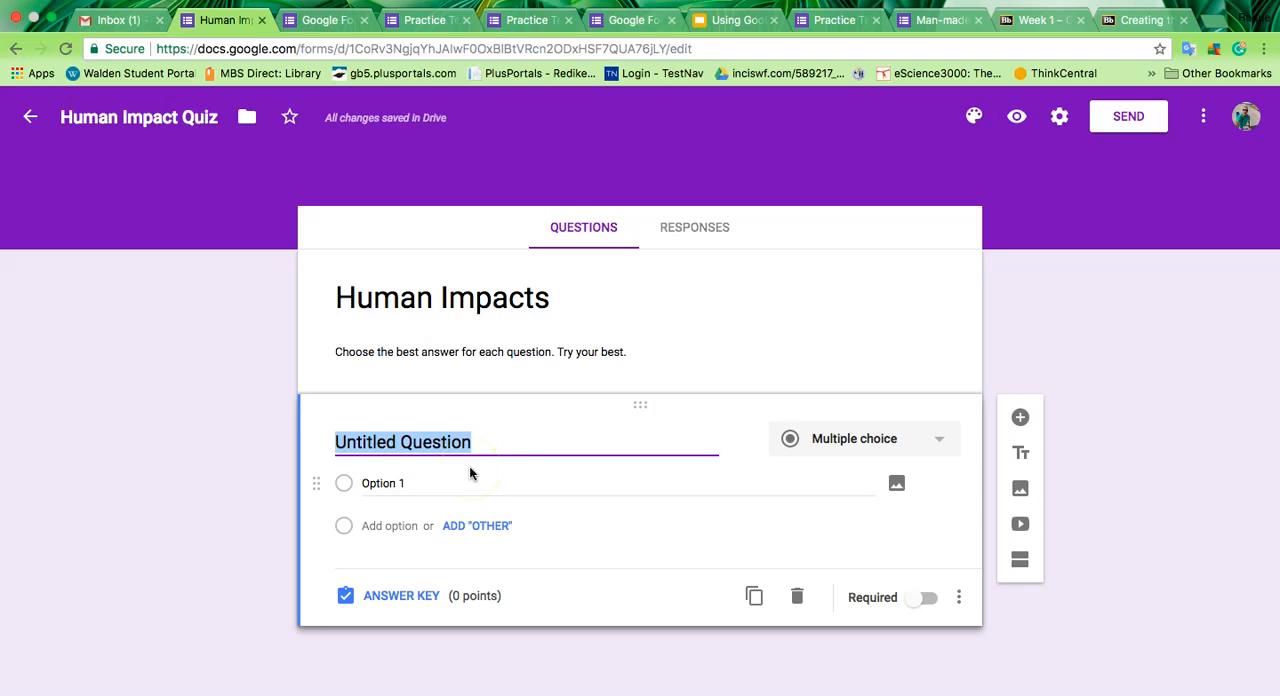
type("What are some ways that huma")
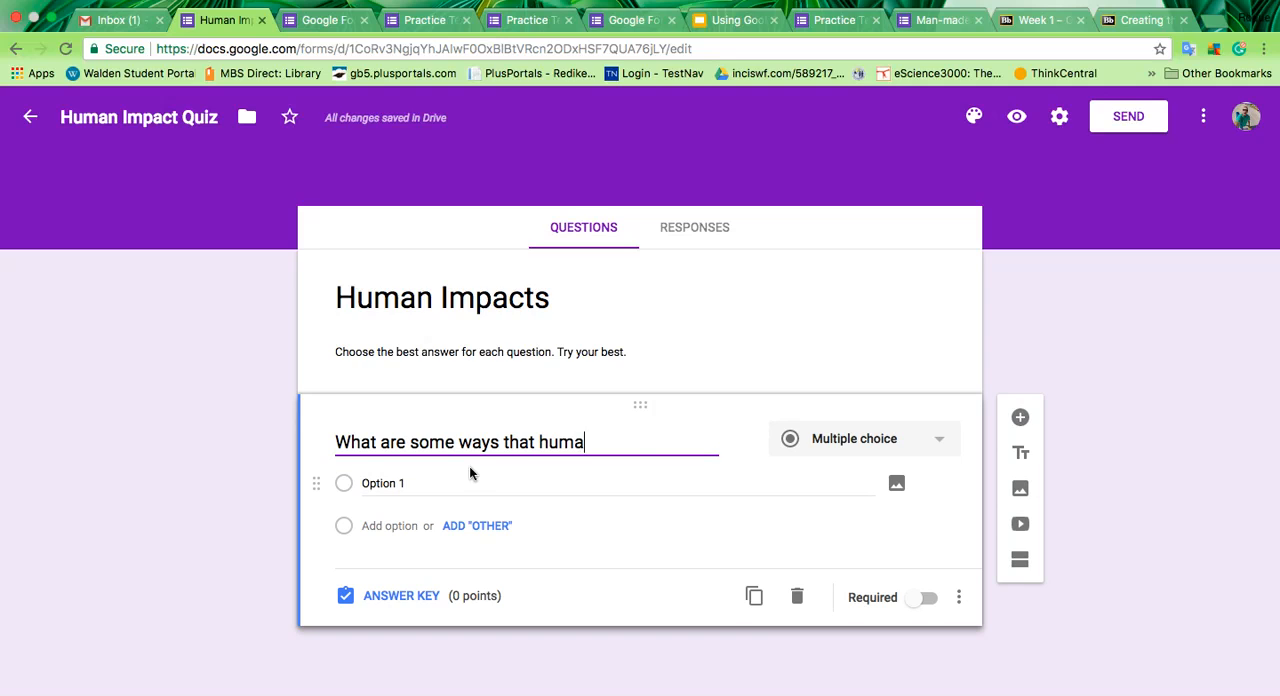
type("n impact the ")
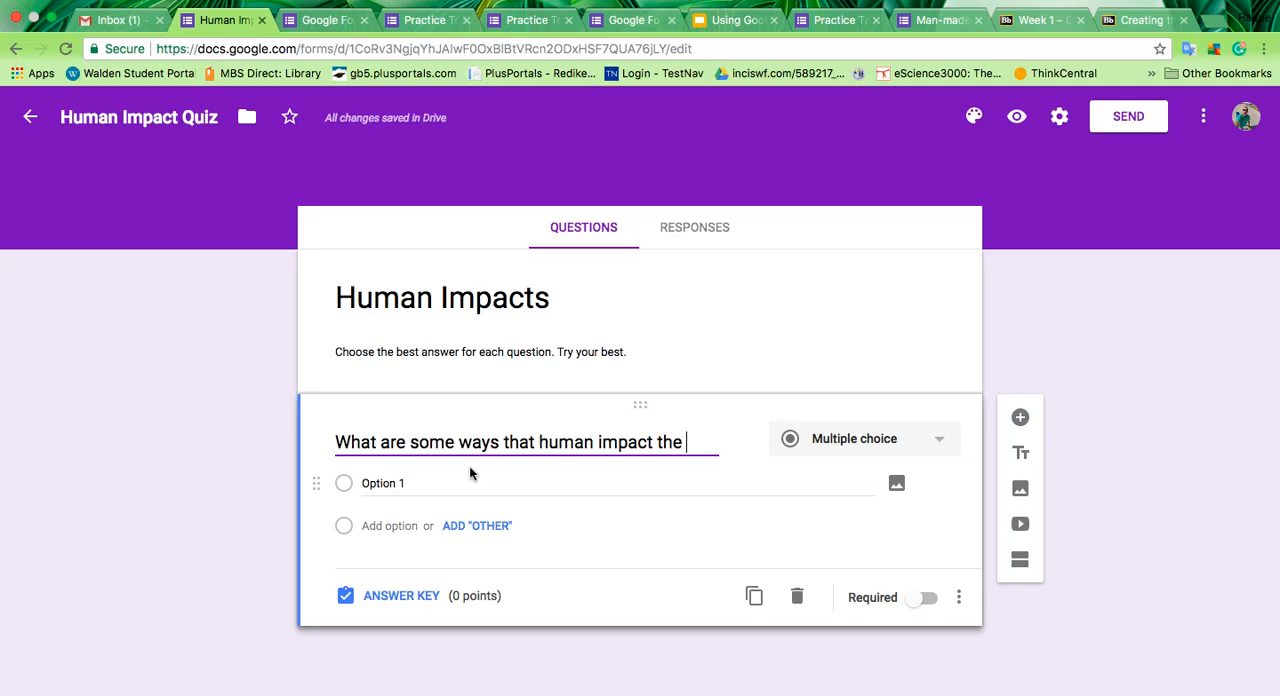
type("earth in a nea")
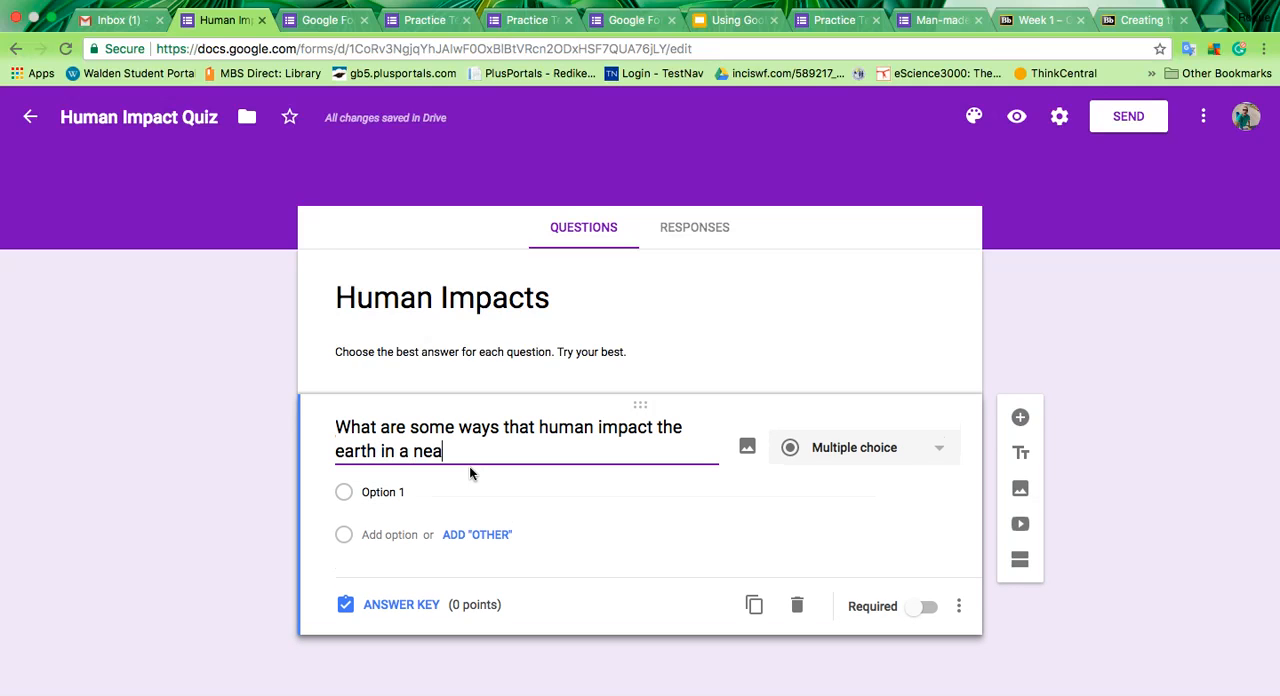
key("BackSpace")
key("BackSpace")
type("gative way?")
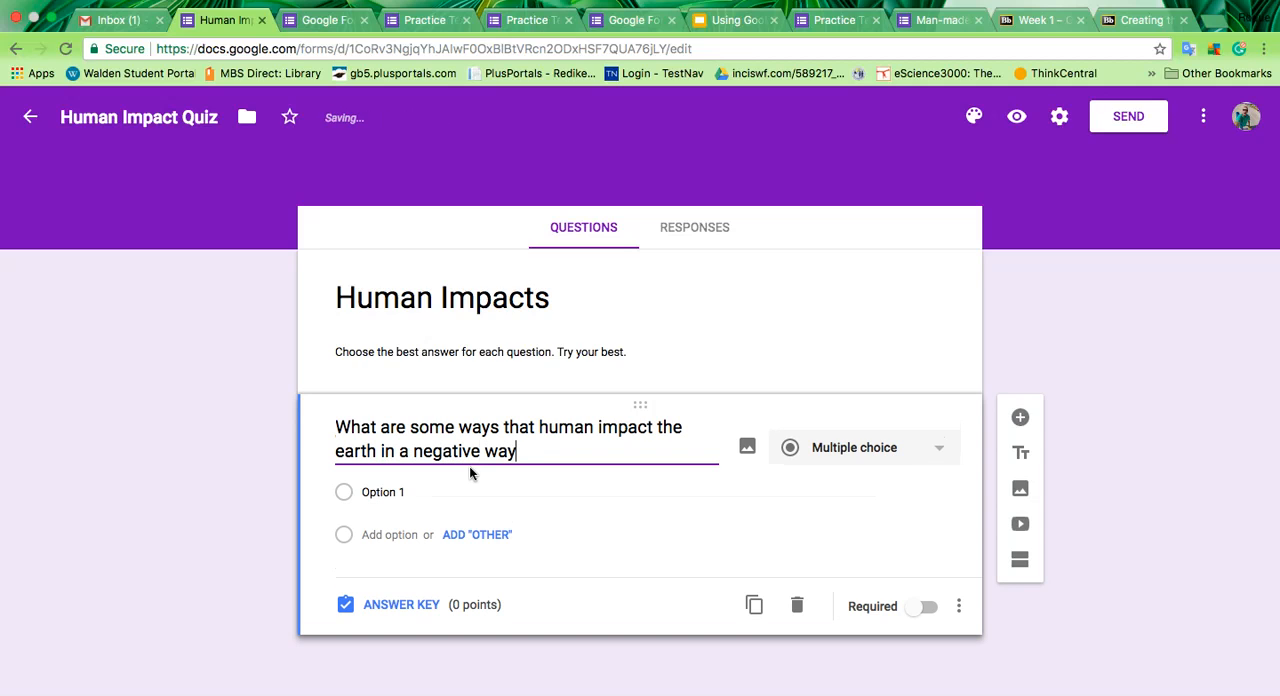
left_click(837, 451)
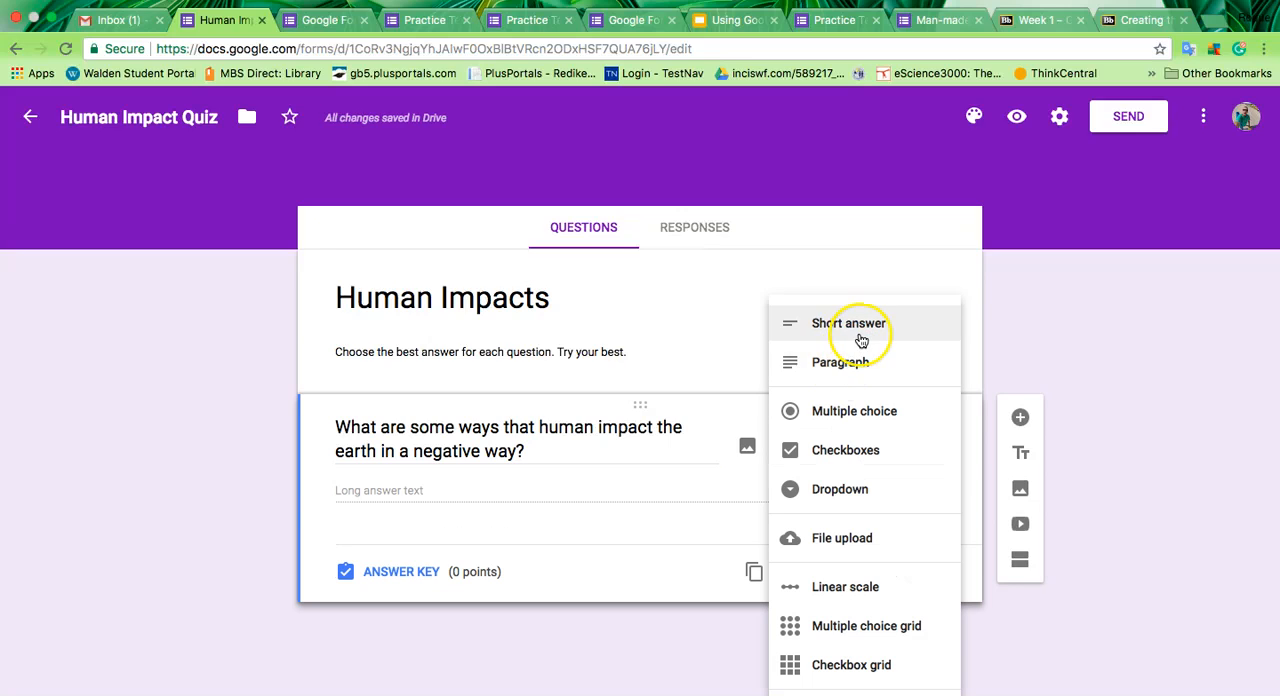
left_click(905, 450)
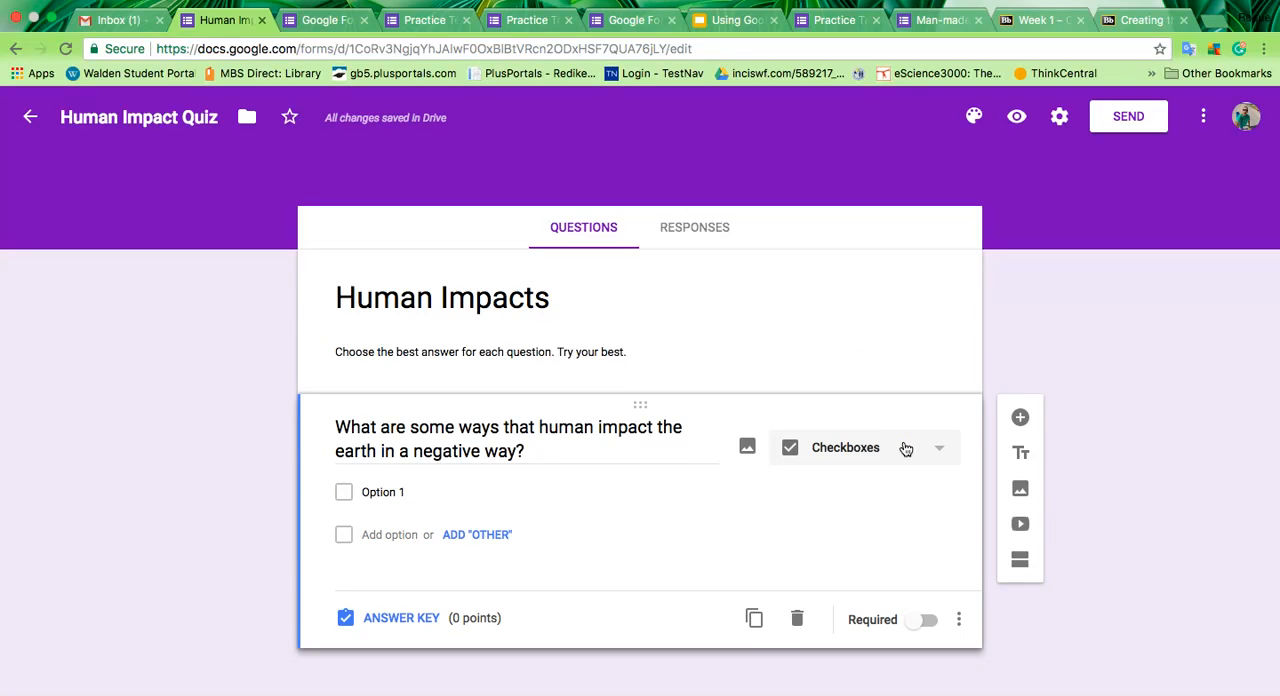
Step: Enter the answer options "global warming", "pollution", "climate change" and "introduction of invasive species" for the checkbox question
left_click(400, 492)
type("global warming")
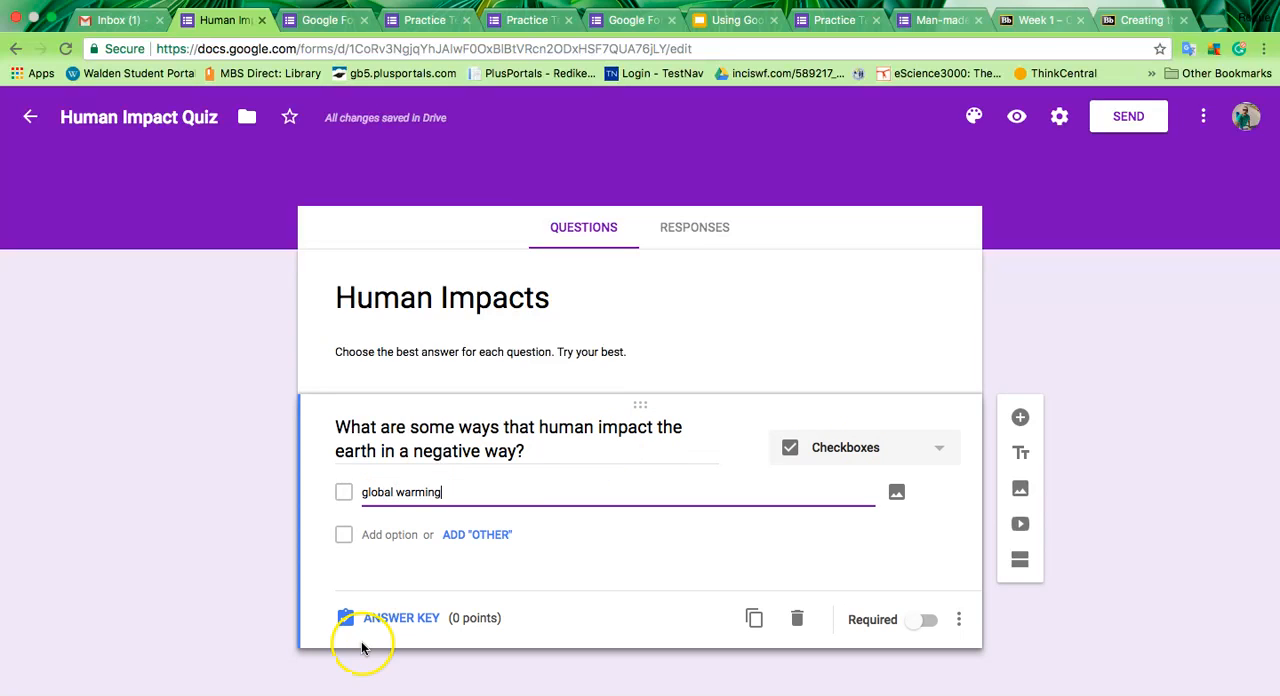
left_click(366, 536)
type("pollution")
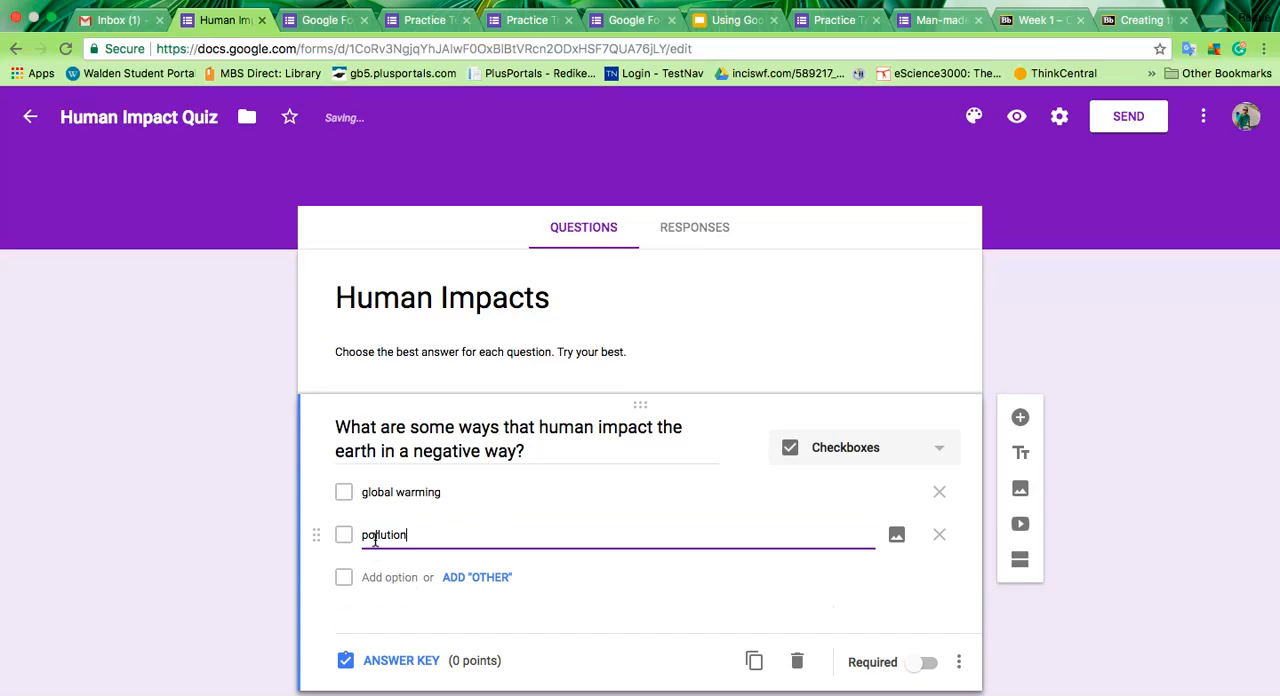
left_click(386, 577)
type("cl")
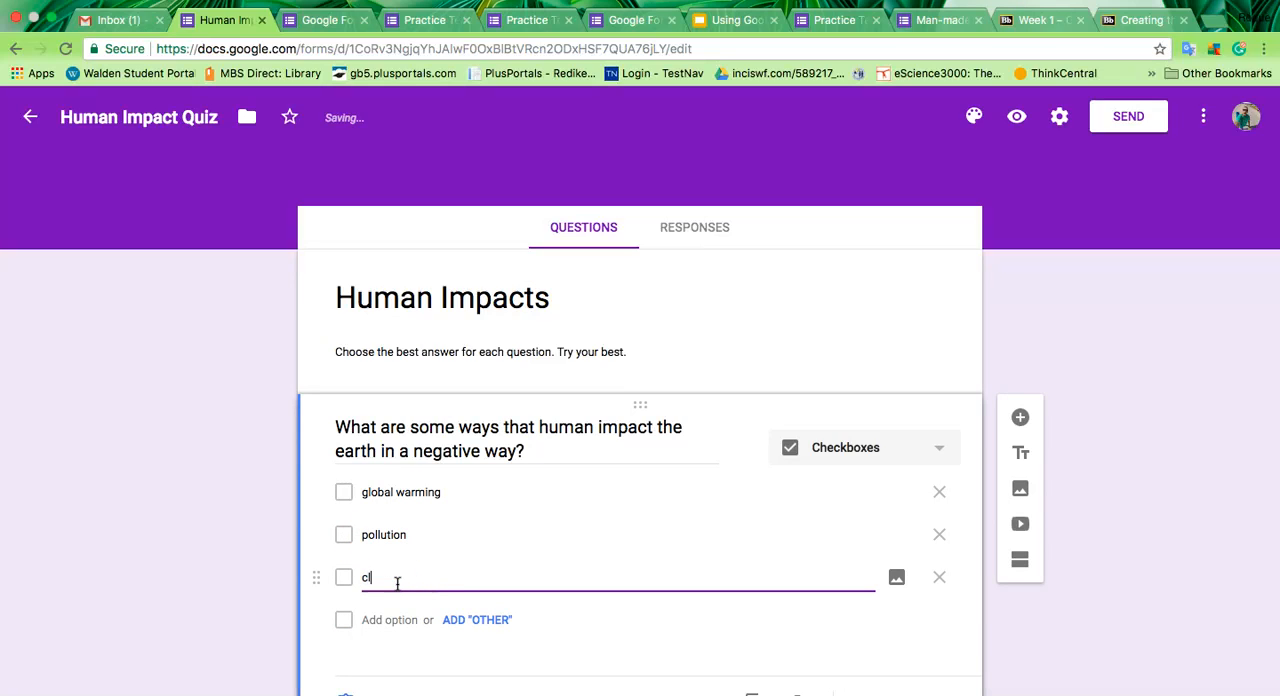
type("imate g")
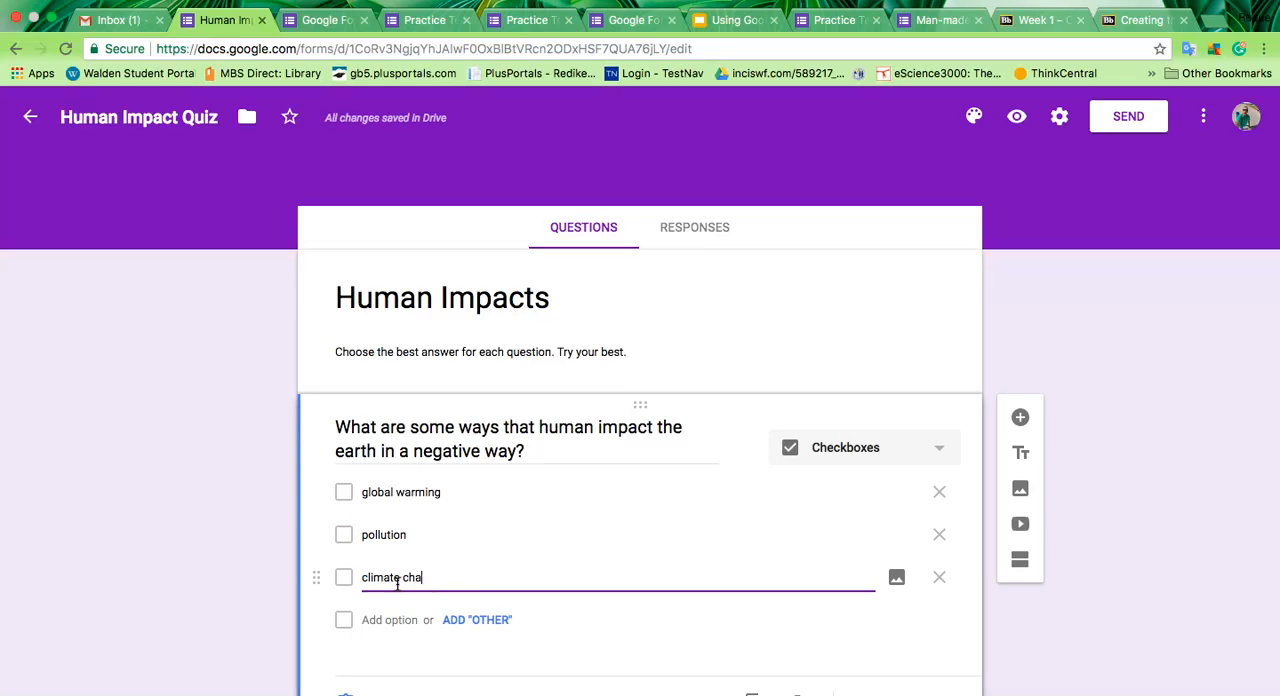
left_click(400, 619)
type("i")
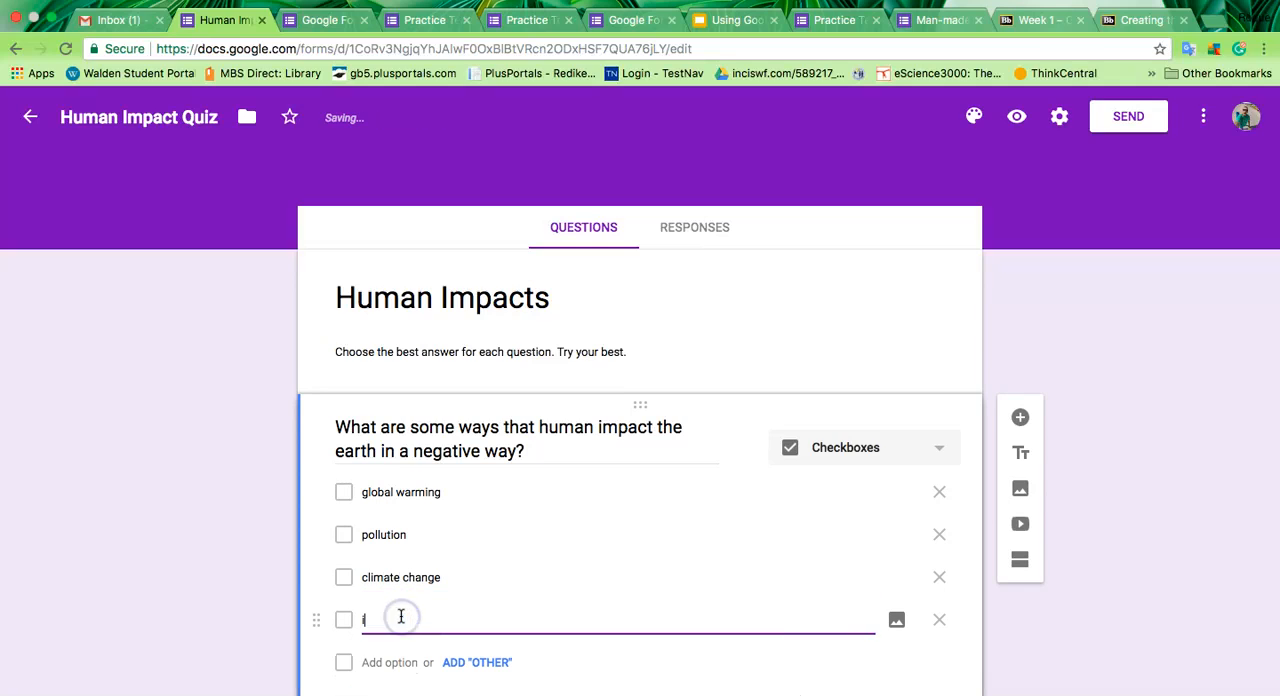
type("ntroduction of invasive species")
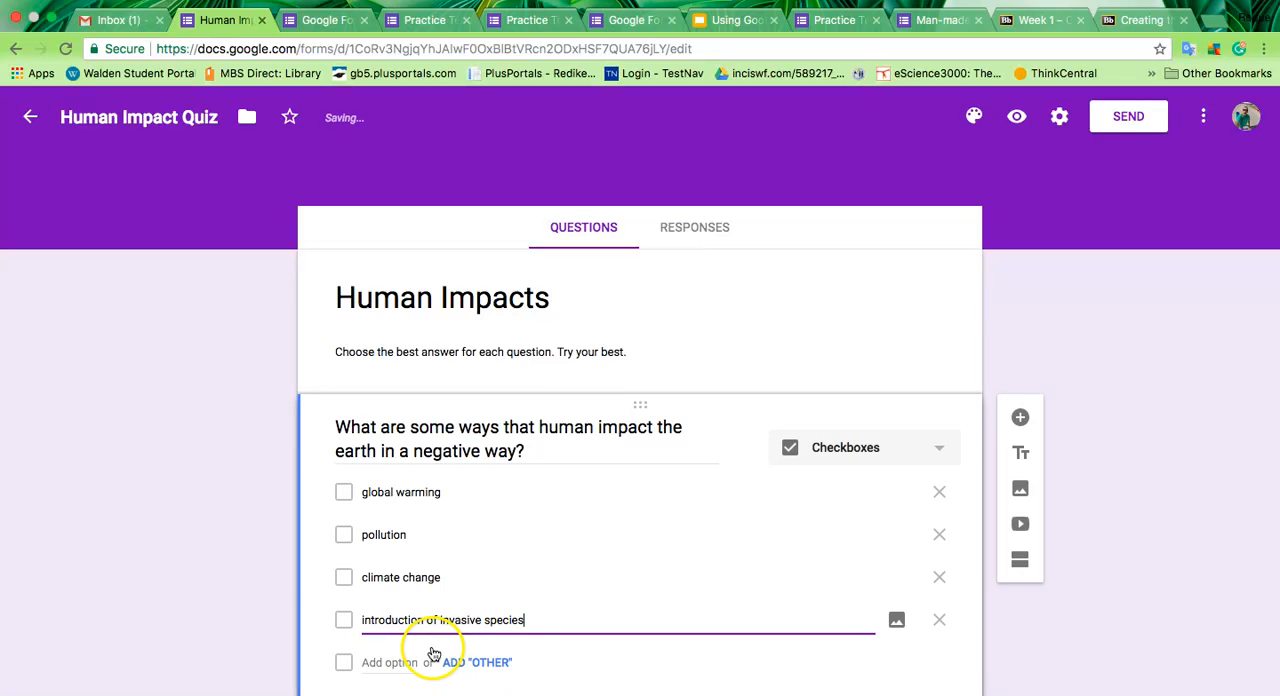
Step: Set the question's answer key with all four options marked correct and a value of 4 points
scroll(437, 651, "down", 1)
left_click(392, 693)
left_click(348, 517)
left_click(346, 559)
left_click(345, 603)
left_click(345, 646)
left_click(897, 471)
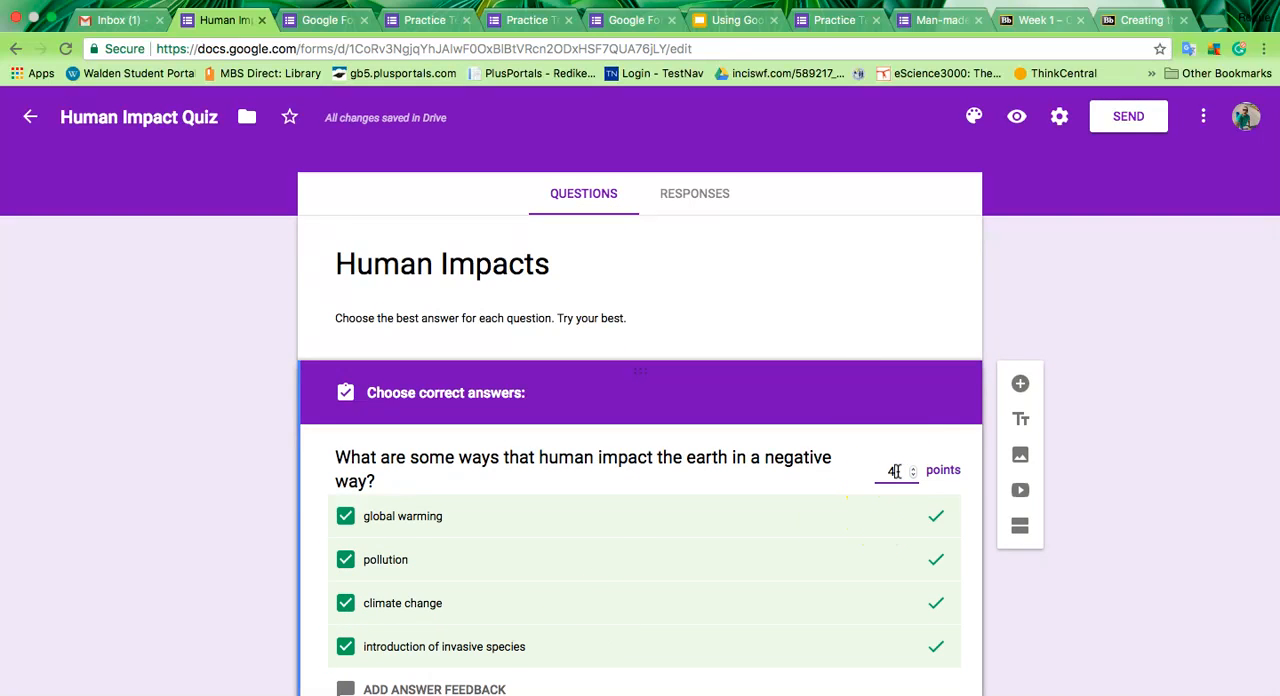
left_click(392, 694)
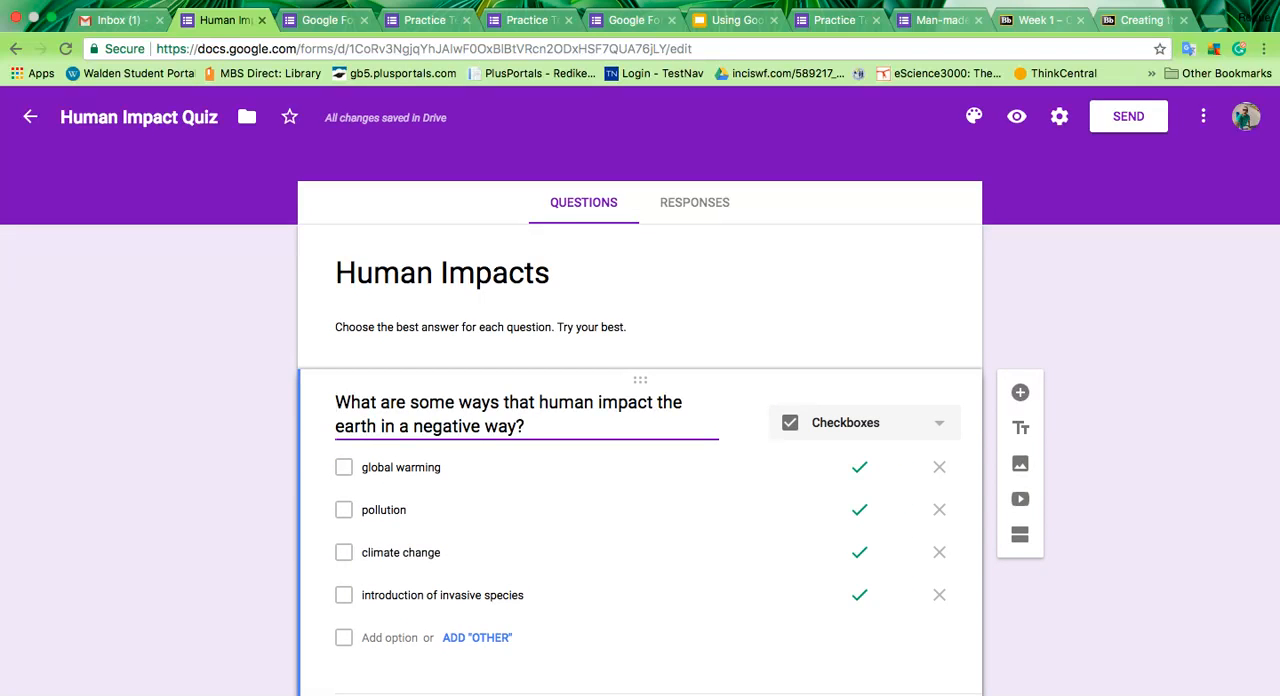
Step: Make the first question required and add a new empty question below it
left_click(1020, 393)
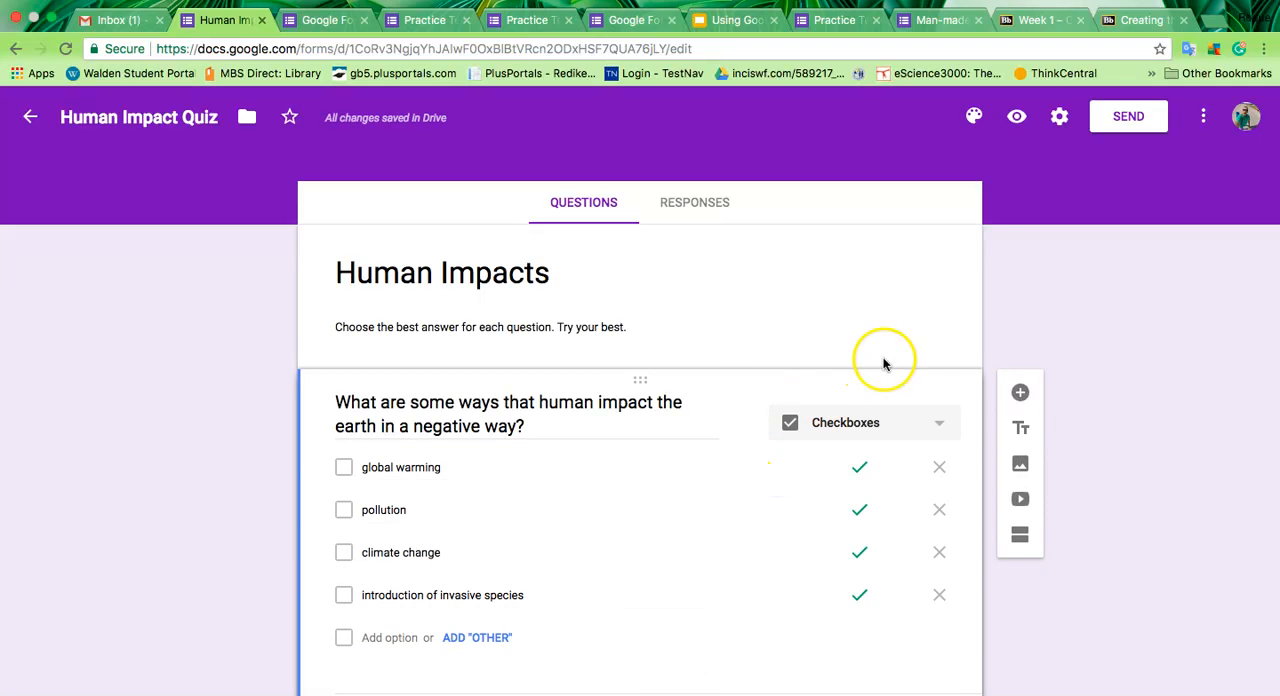
left_click(1020, 392)
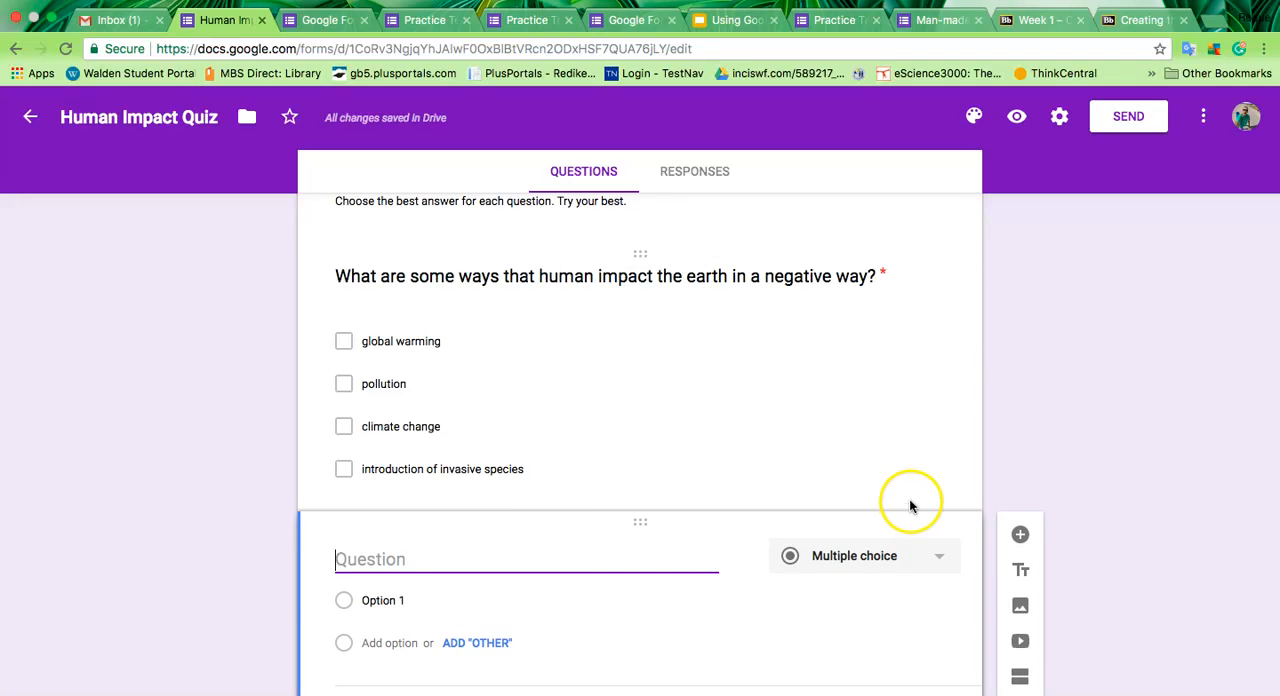
Step: View the form's theme colours and the gallery of header image themes without applying one
left_click(983, 124)
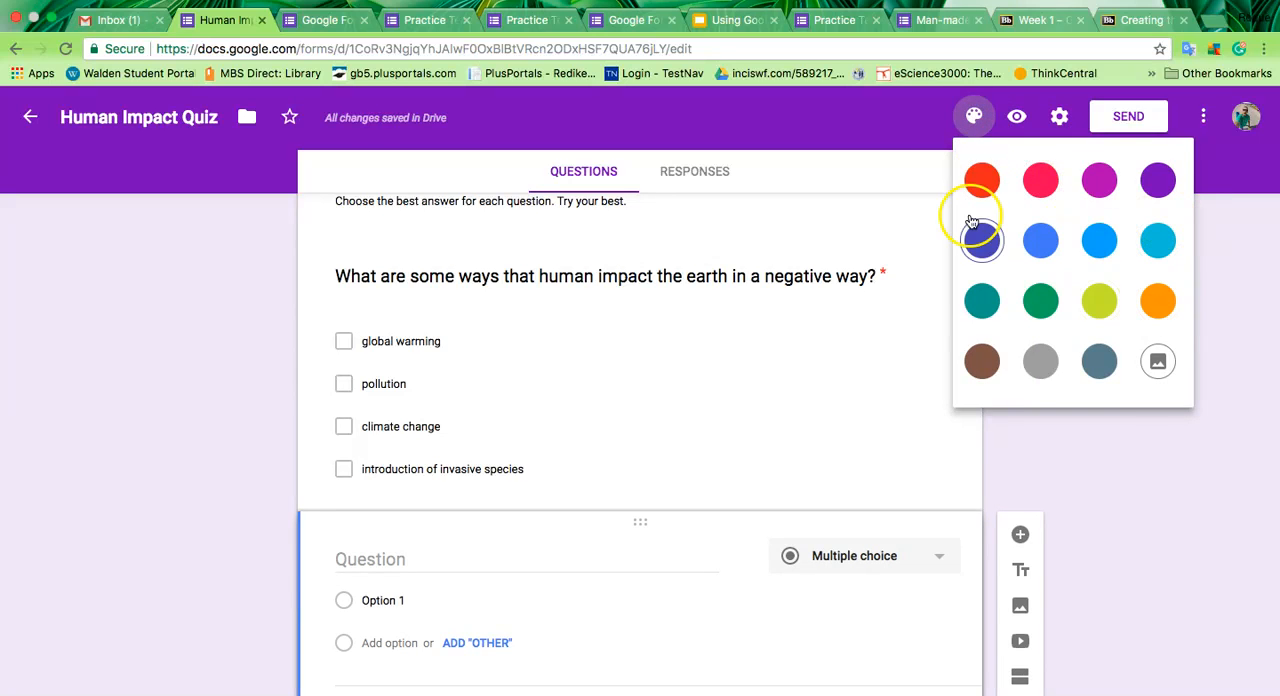
left_click(1162, 366)
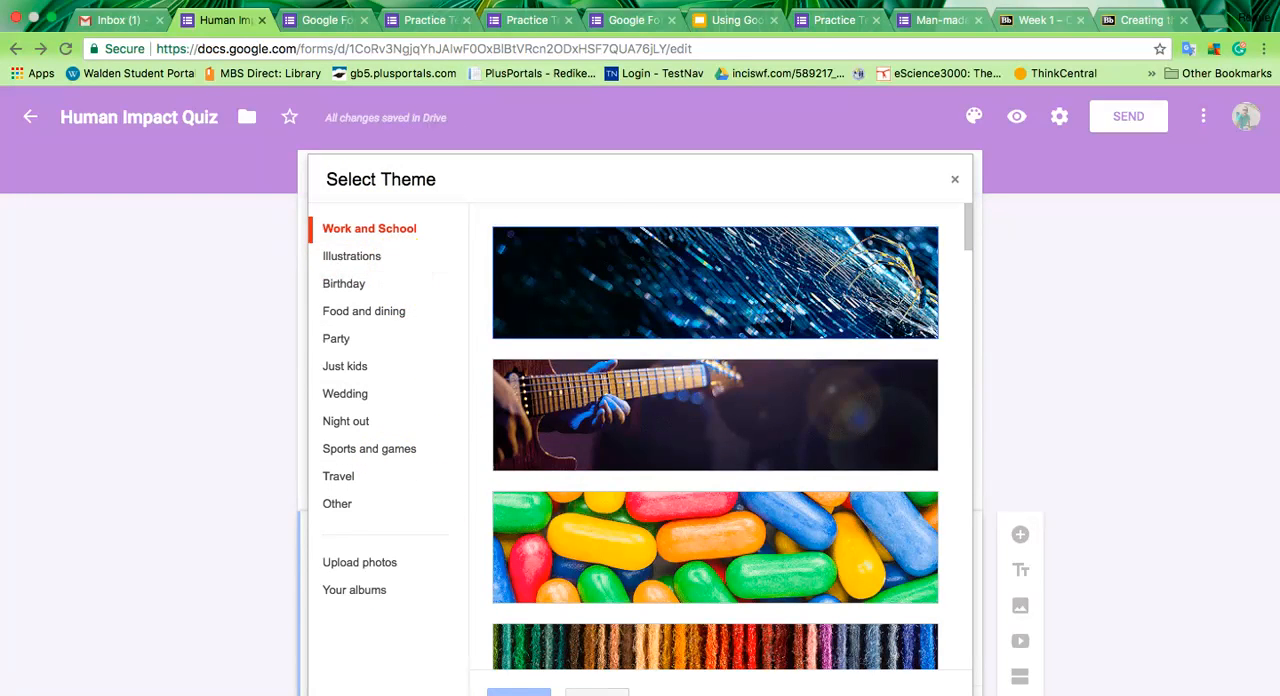
left_click(600, 690)
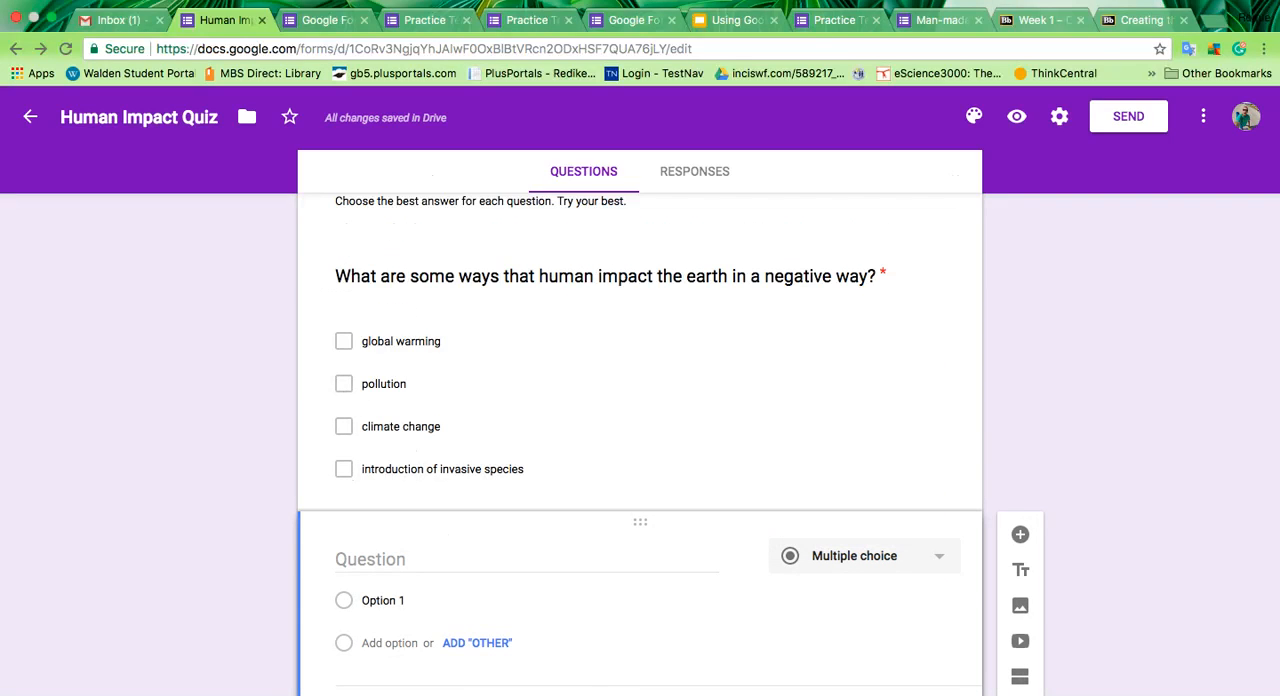
Step: Preview the quiz as respondents see it and look through its questions
left_click(1022, 136)
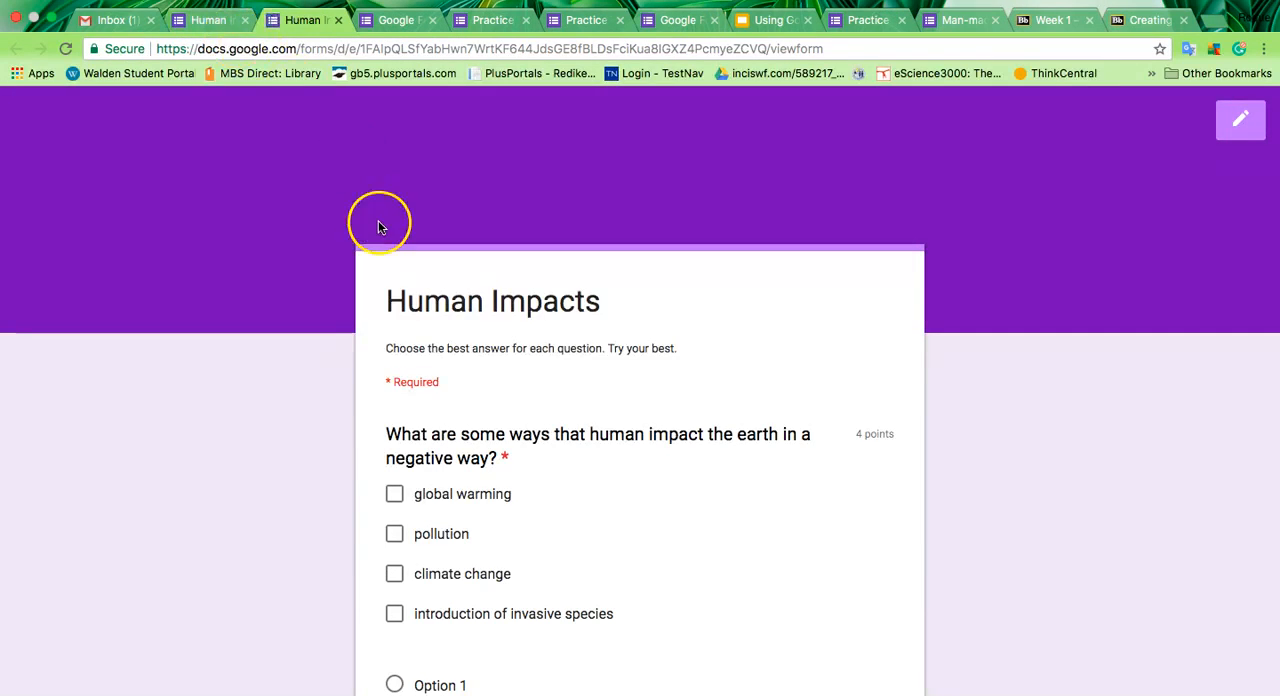
scroll(534, 466, "down", 3)
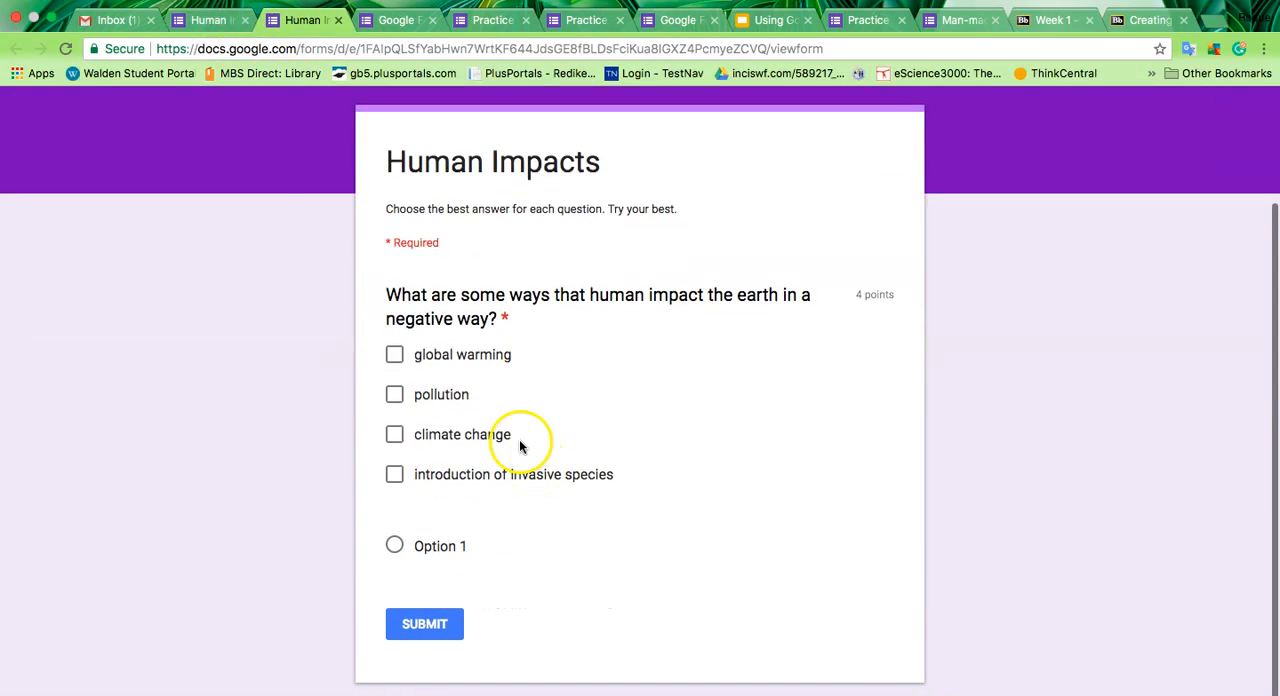
Step: Return to the Human Impact Quiz editor and turn on collecting email addresses in the form settings
left_click(210, 40)
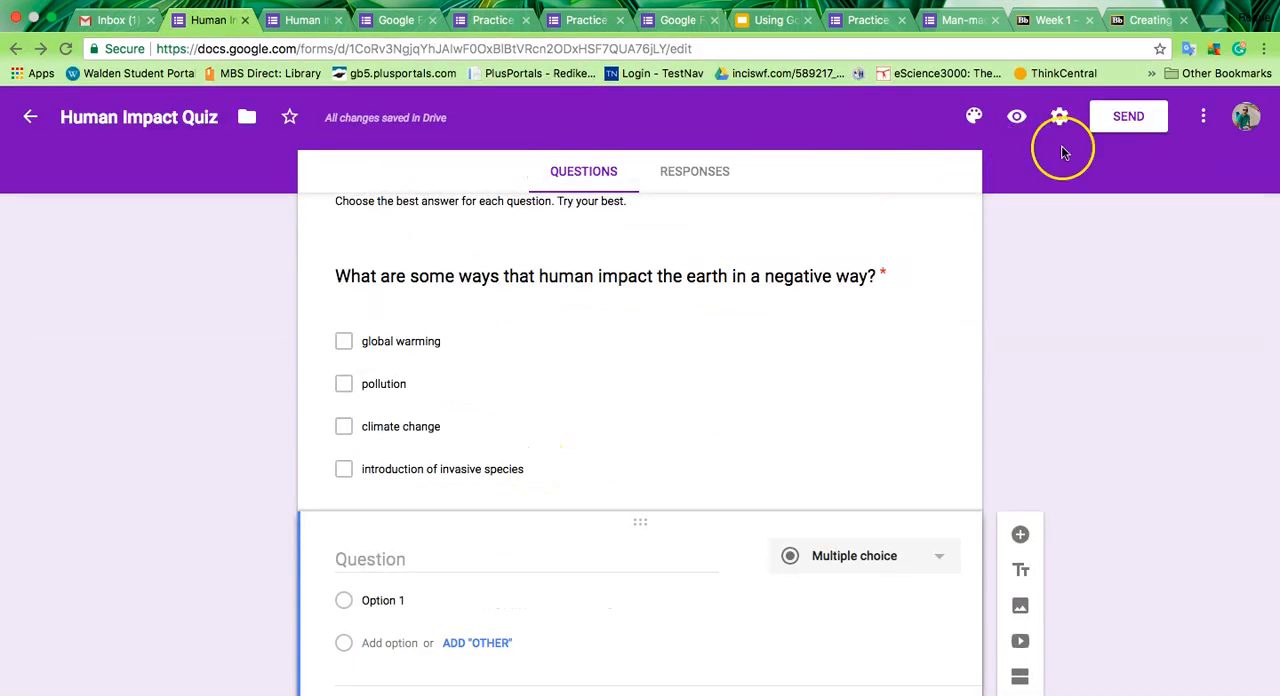
left_click(1060, 118)
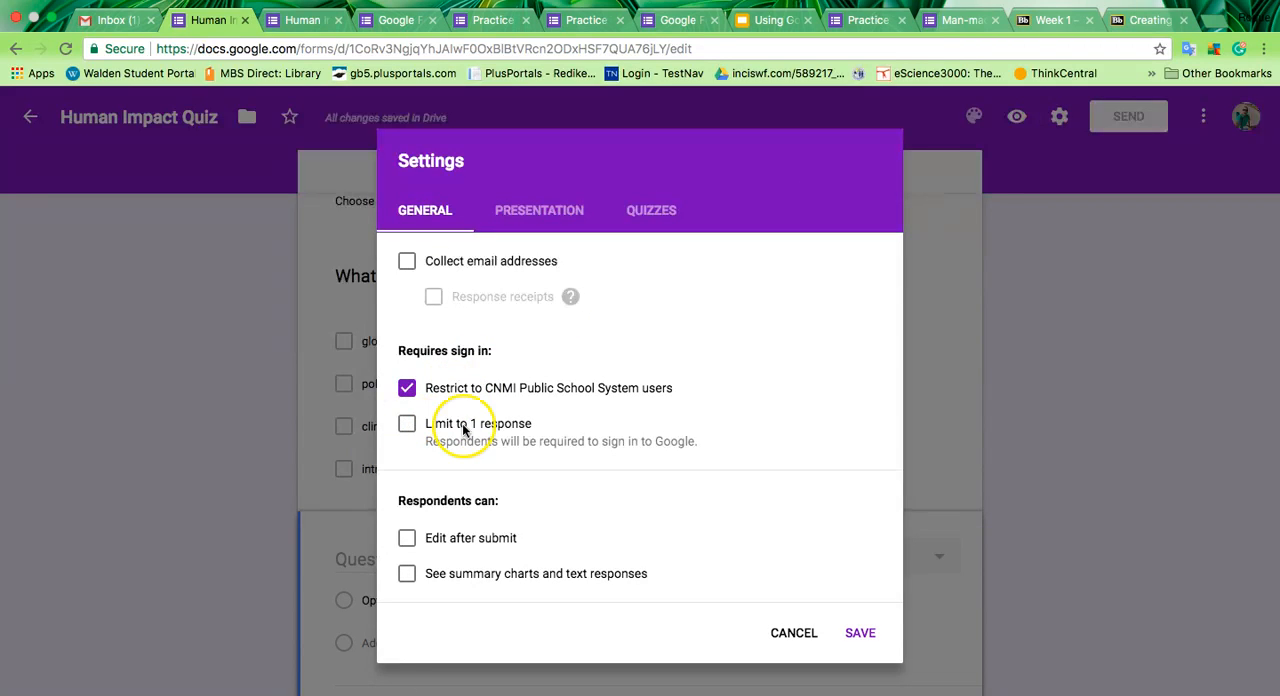
left_click(405, 261)
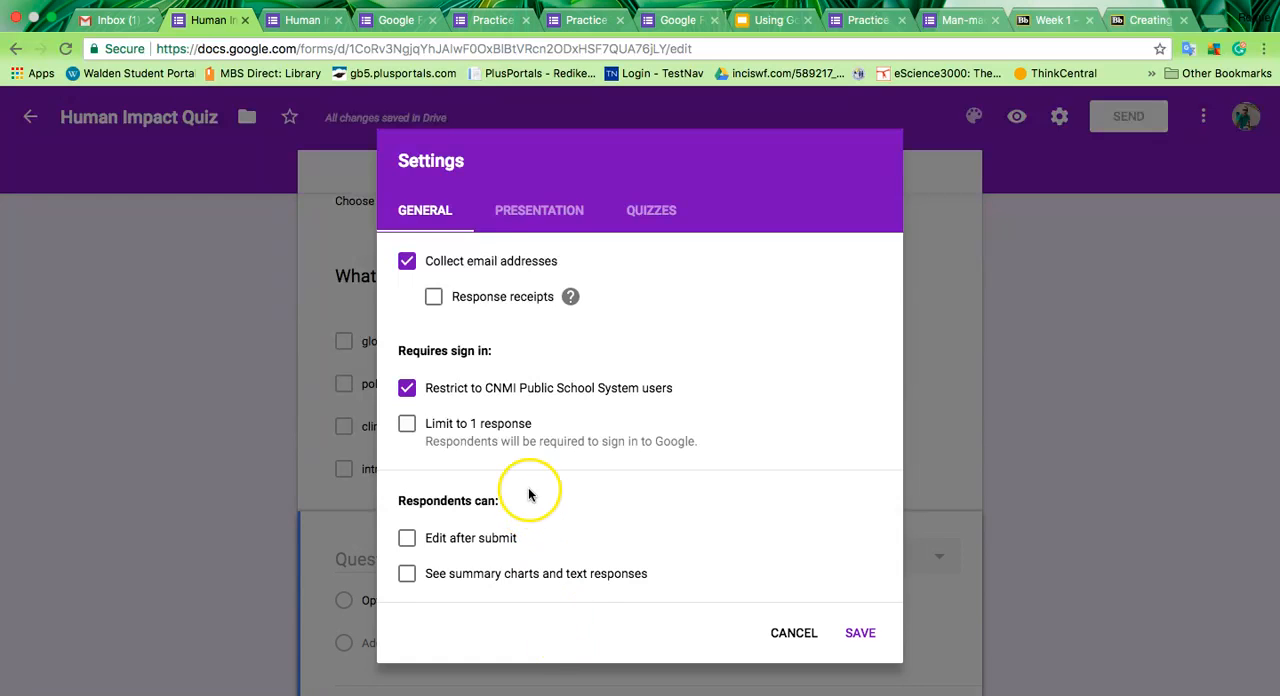
Step: Enable shuffled question order, set the confirmation message to "Thank you for taking this quiz.", and save the form settings
left_click(550, 216)
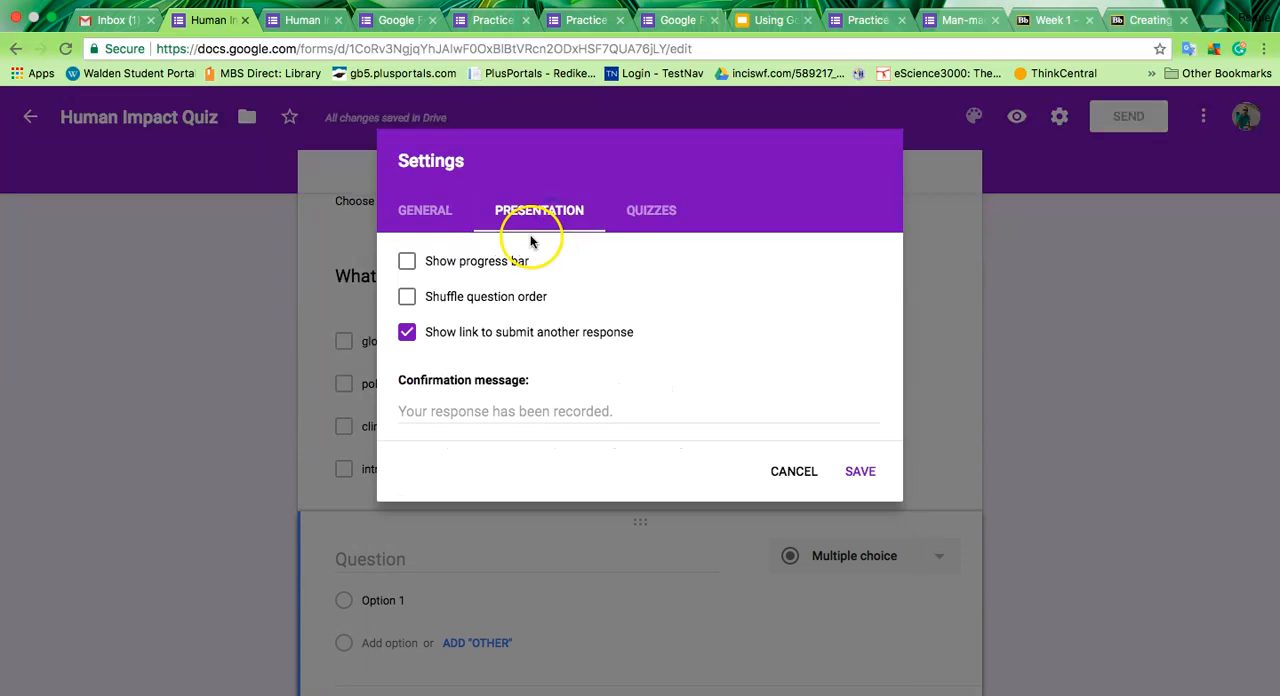
left_click(408, 298)
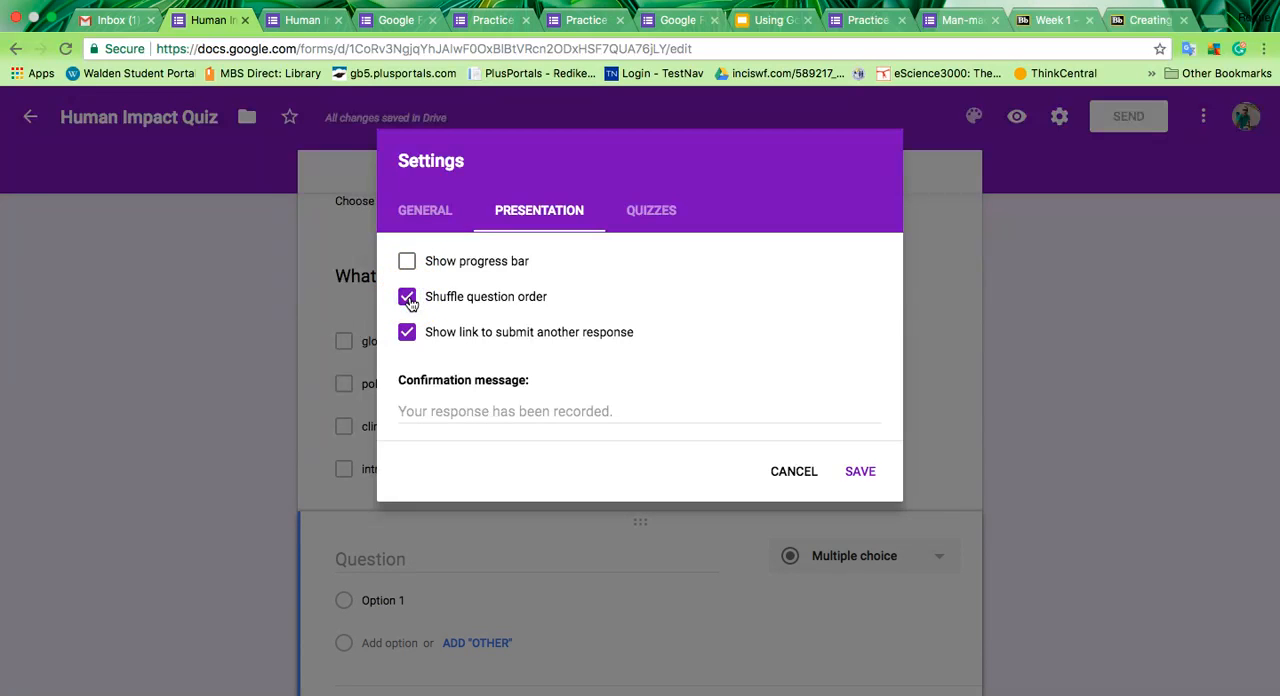
left_click(526, 410)
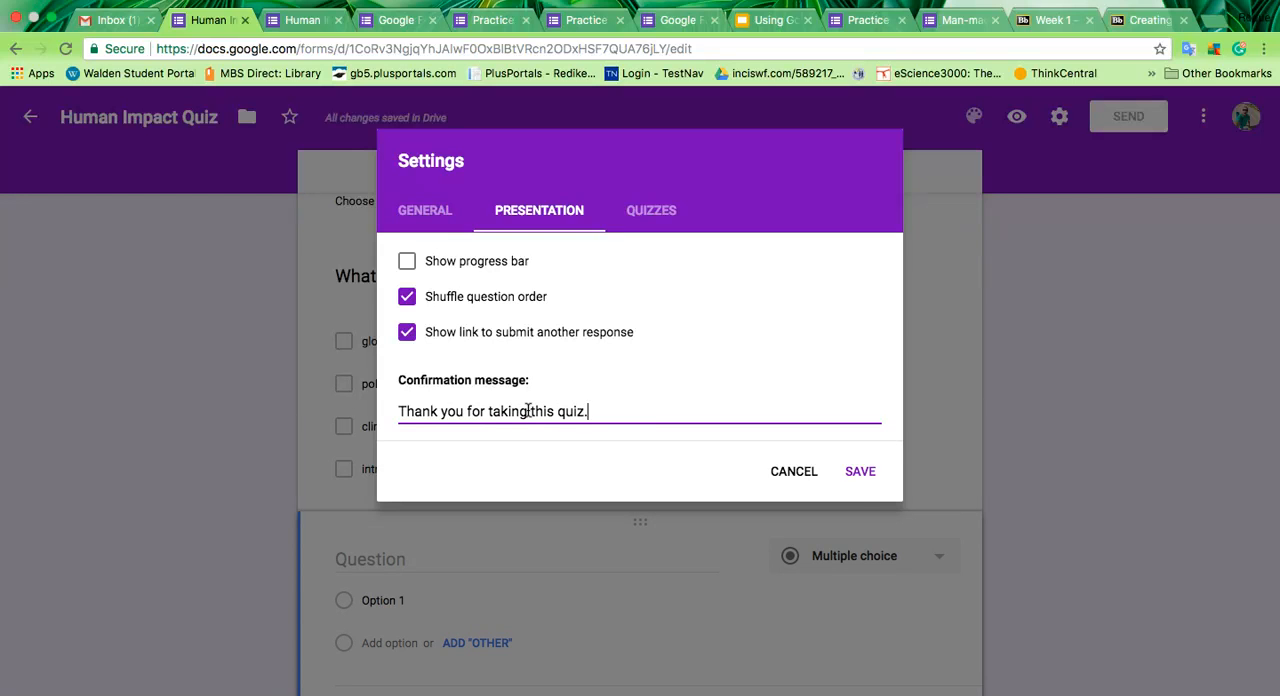
left_click(860, 472)
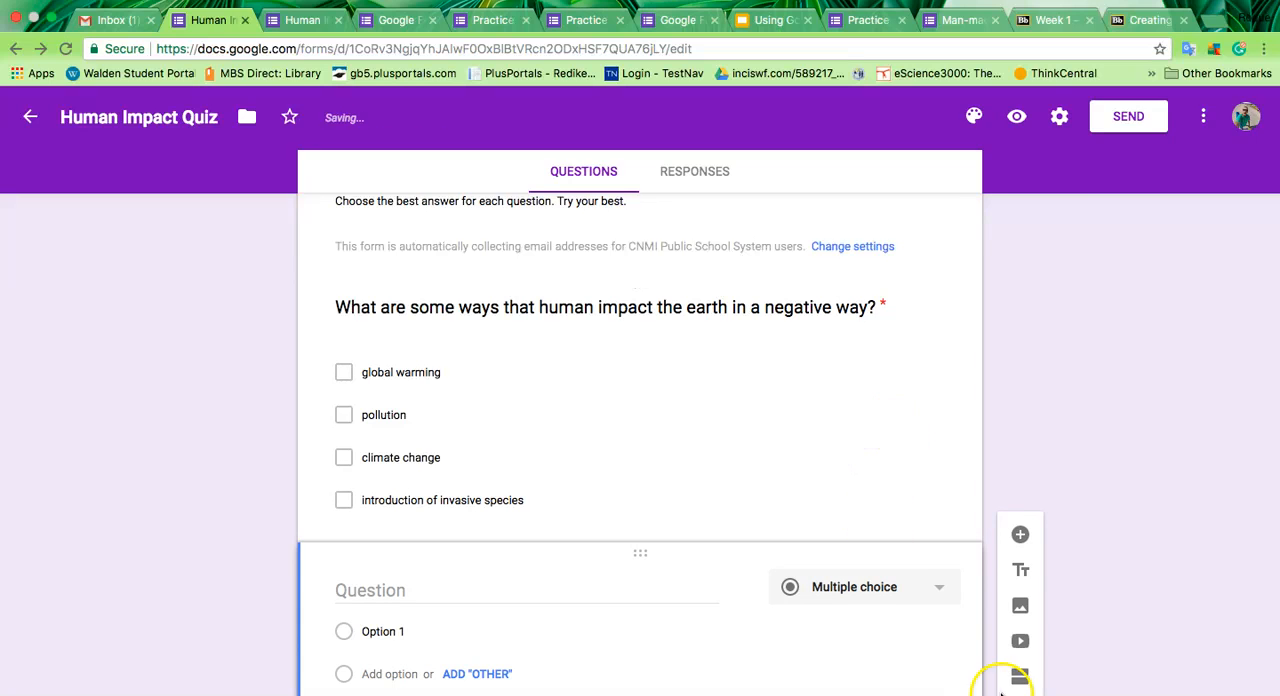
Step: Preview the quiz, answer the human impact question with all four options, and submit the response
left_click(1017, 120)
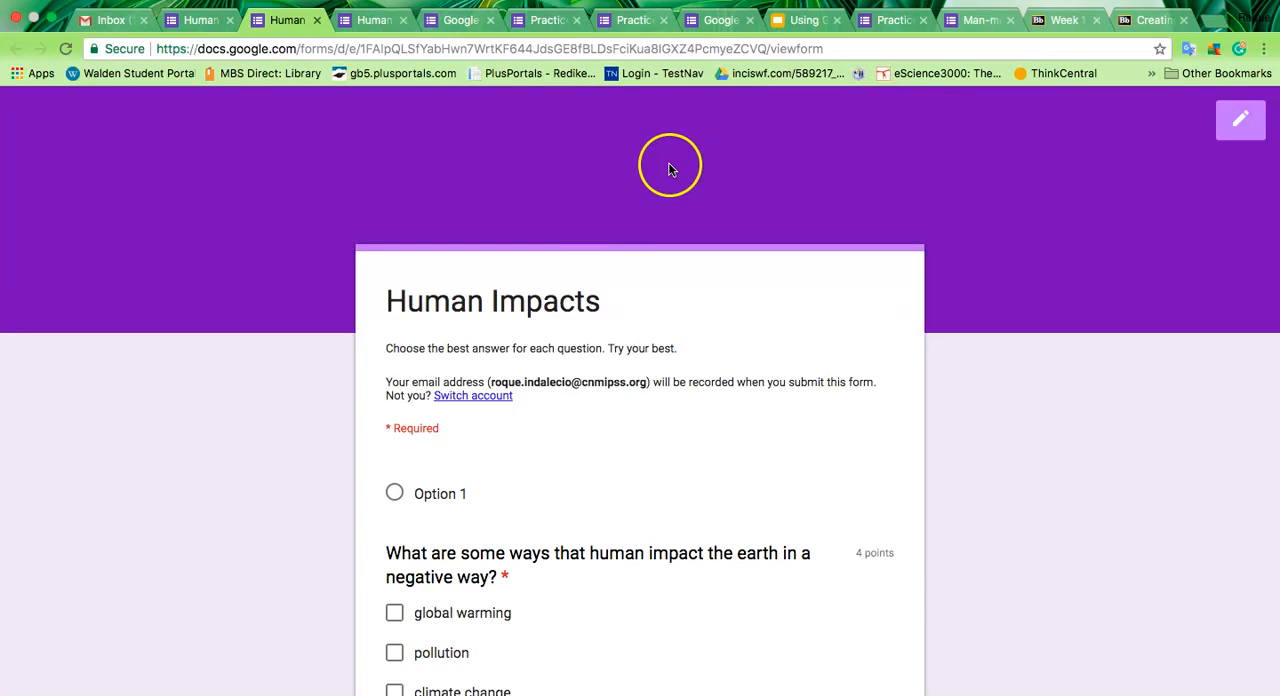
scroll(535, 429, "down", 2)
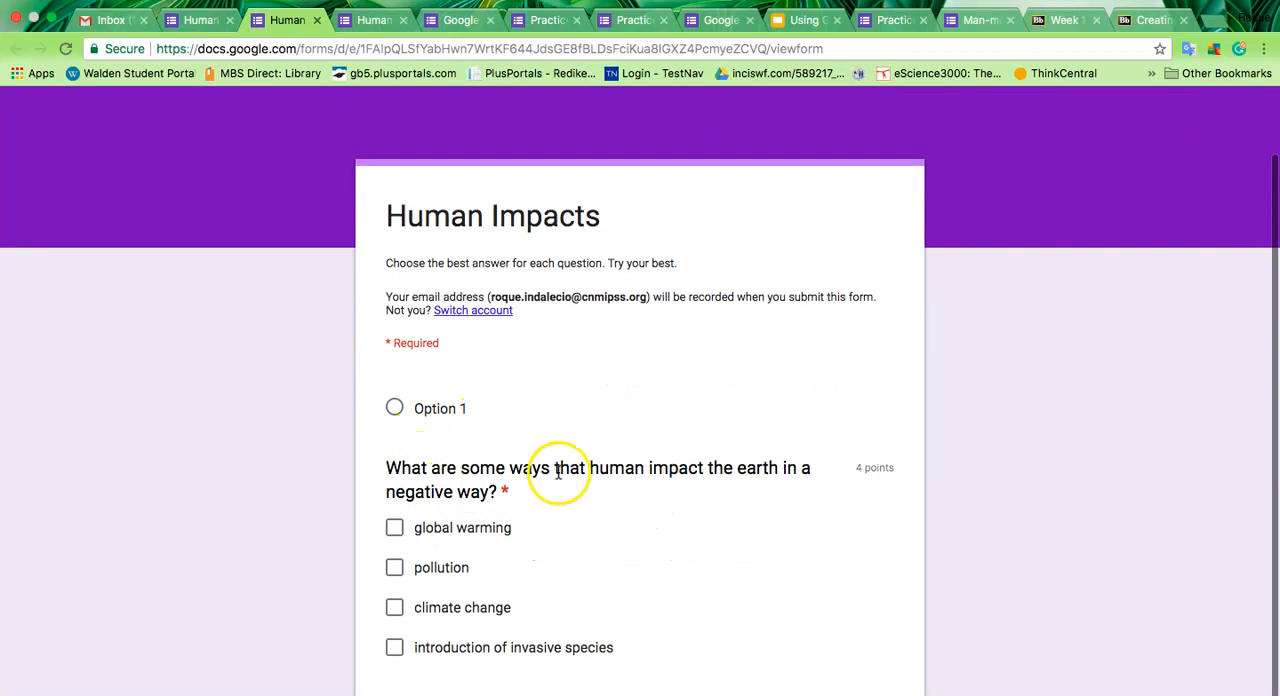
left_click(394, 527)
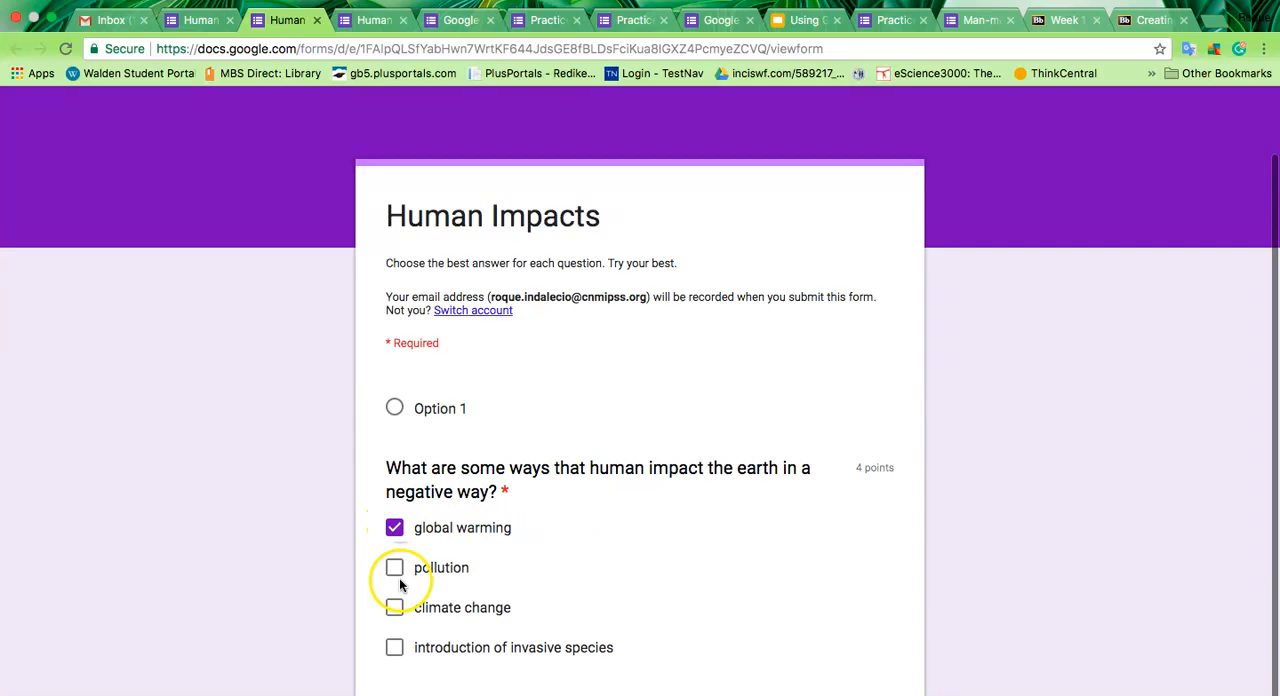
left_click(393, 572)
left_click(394, 607)
left_click(395, 649)
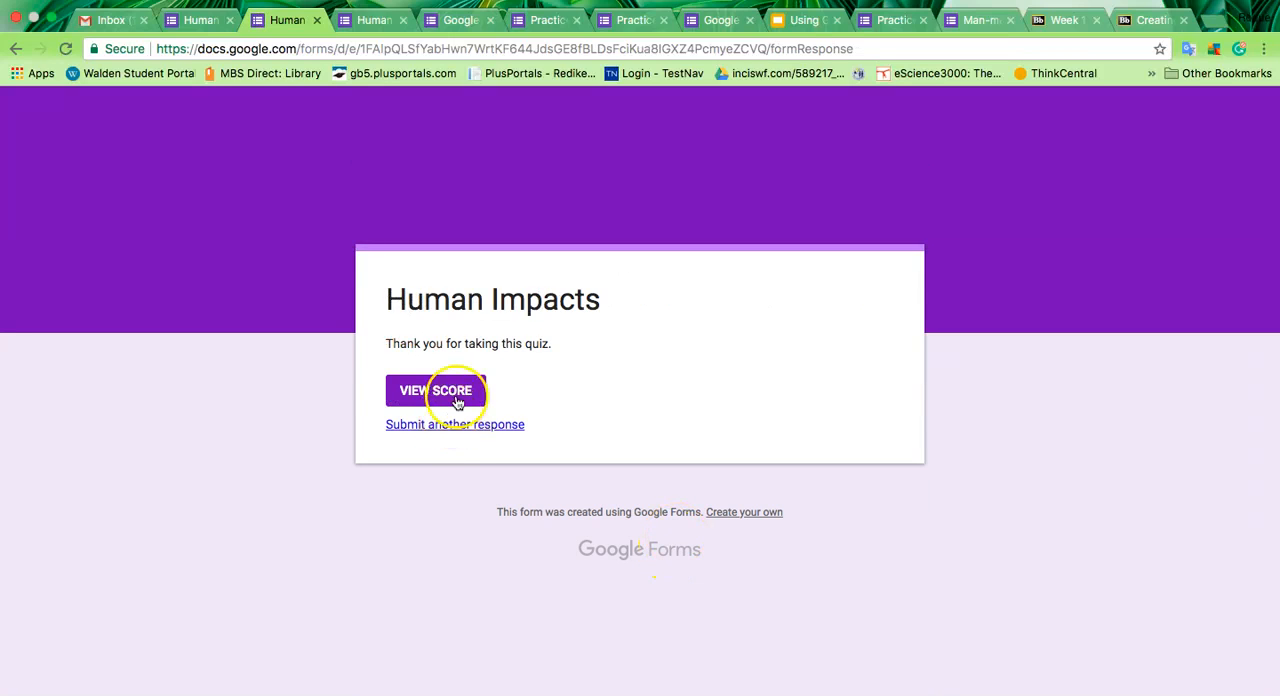
Step: Check the custom confirmation message and view the score of the submitted response
left_click_drag(384, 343, 557, 347)
left_click(506, 371)
left_click(447, 391)
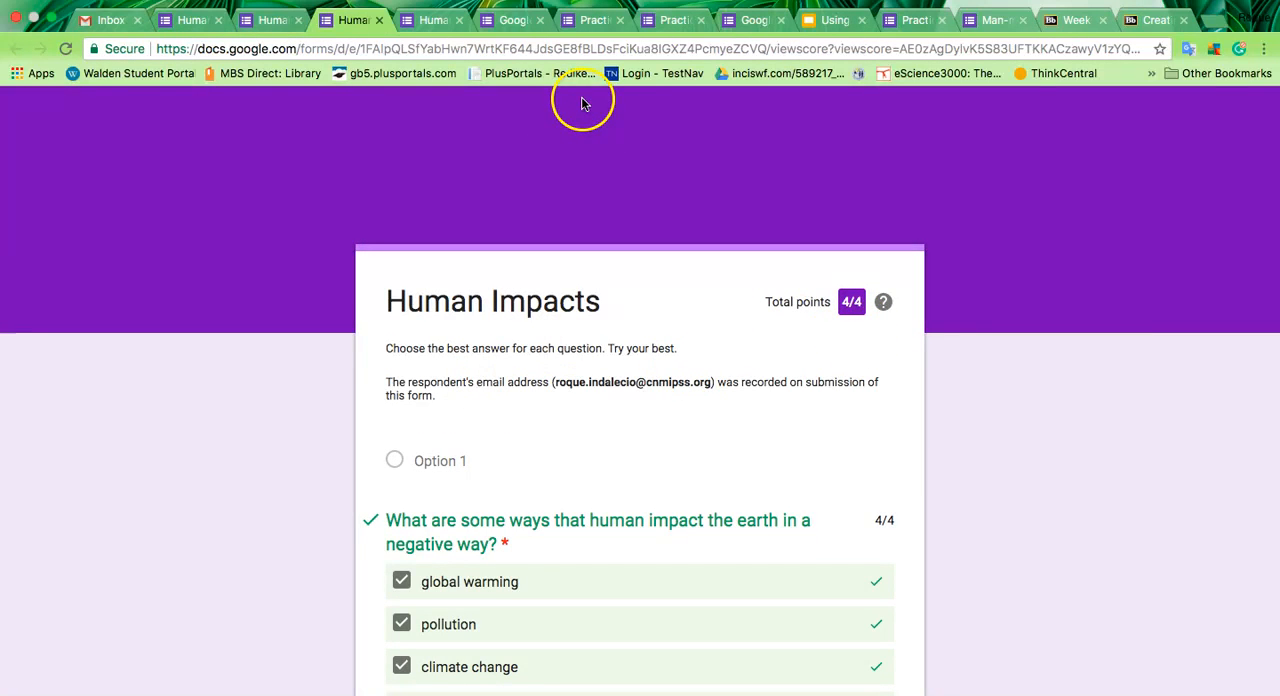
Step: Find the Practice Test among the open forms and look through its bacteria and cell theory questions
left_click(818, 22)
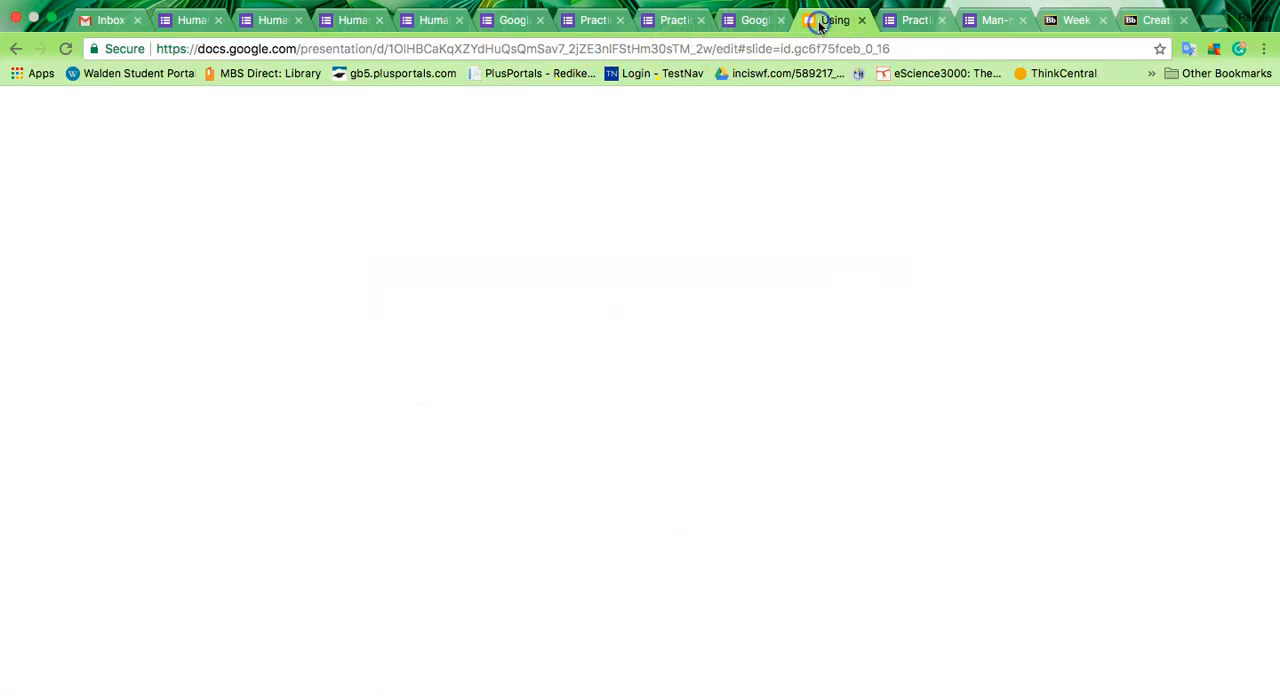
left_click(433, 20)
left_click(513, 20)
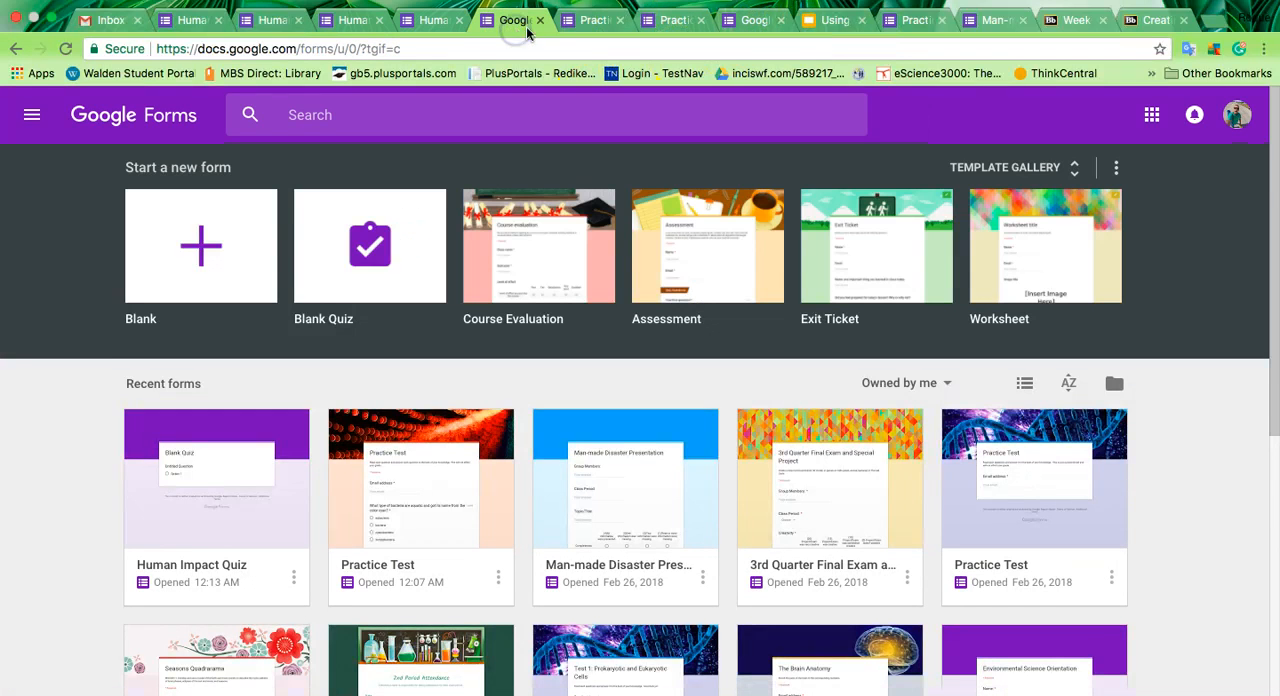
left_click(580, 21)
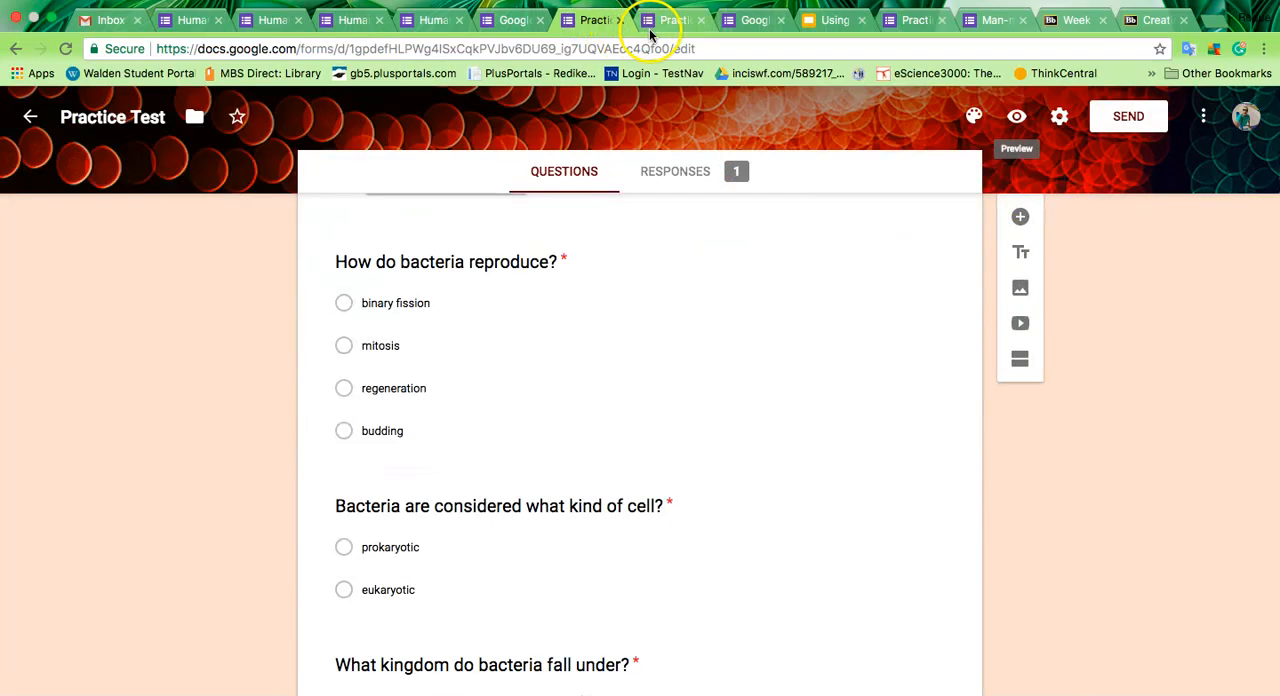
scroll(666, 458, "down", 8)
scroll(668, 463, "down", 10)
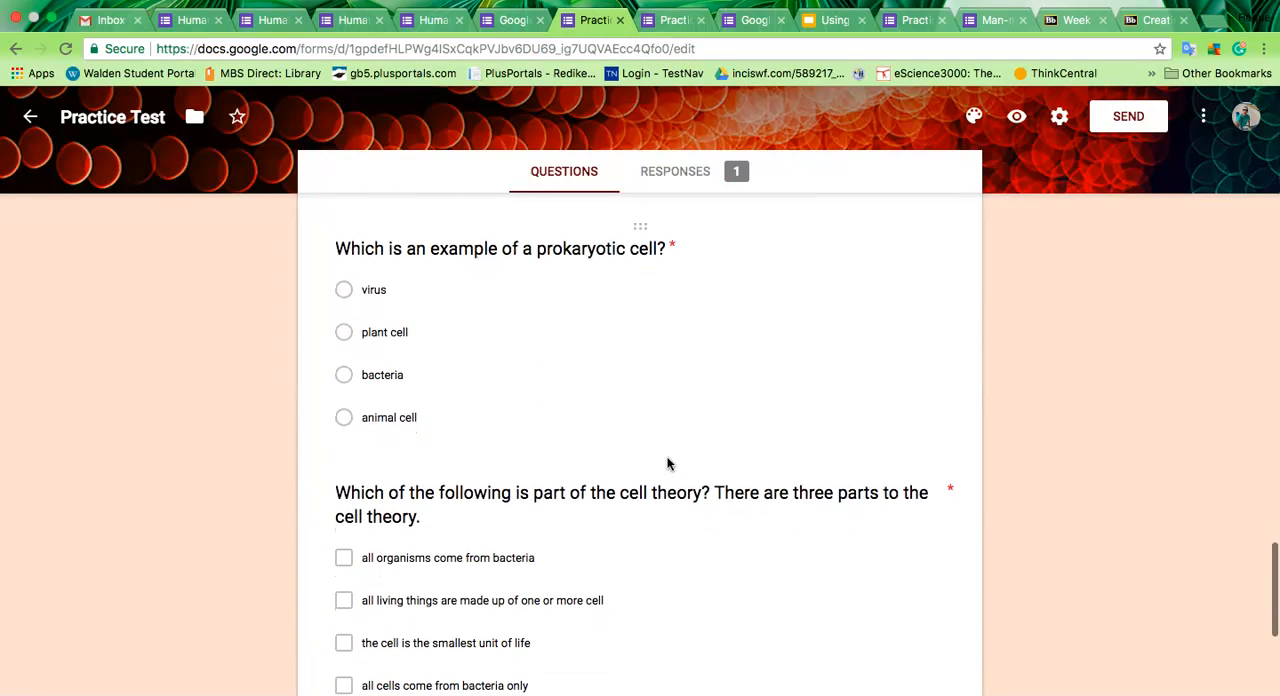
scroll(668, 463, "down", 3)
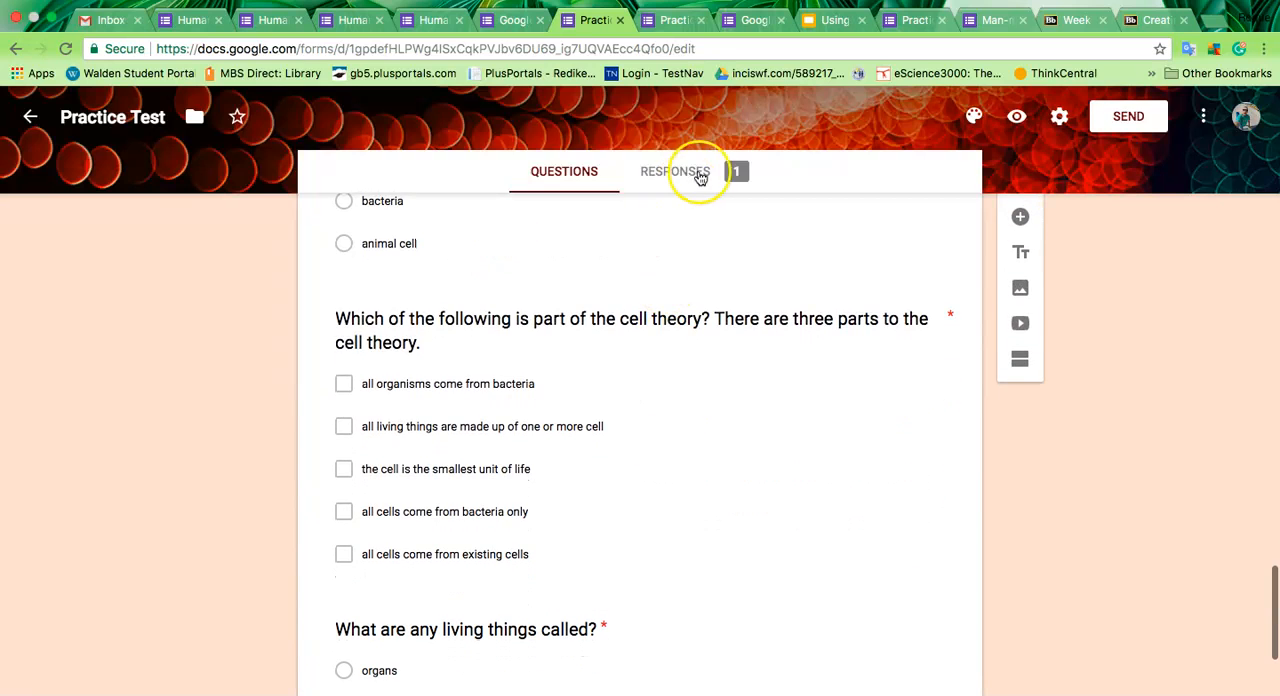
Step: Switch to the Man-made Disaster Presentation form and examine its short-answer fields, rating grids and comments field
left_click(440, 22)
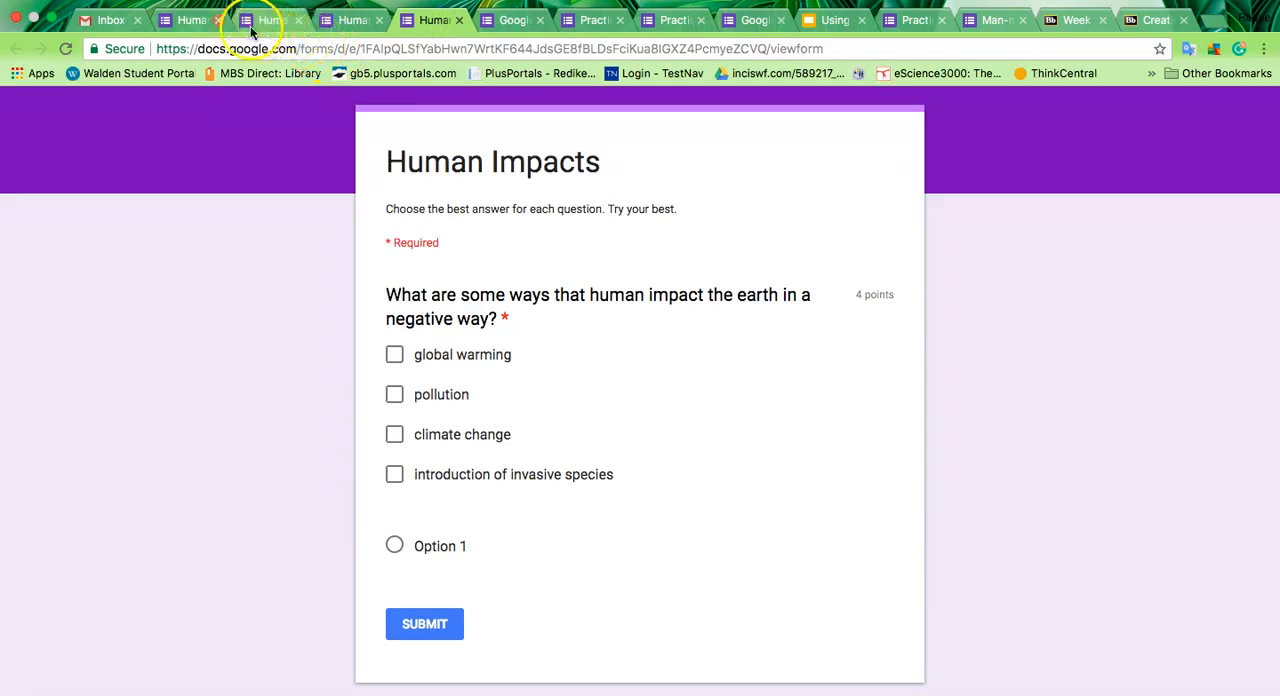
left_click(192, 20)
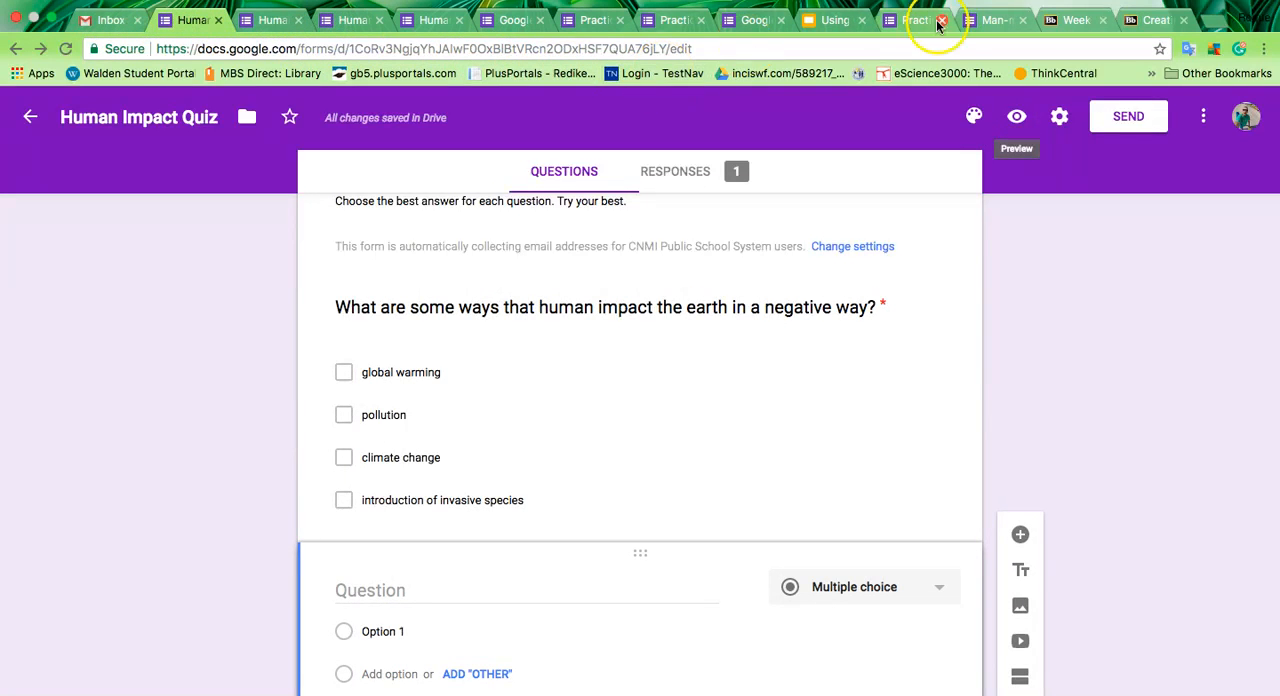
left_click(988, 20)
left_click(402, 241)
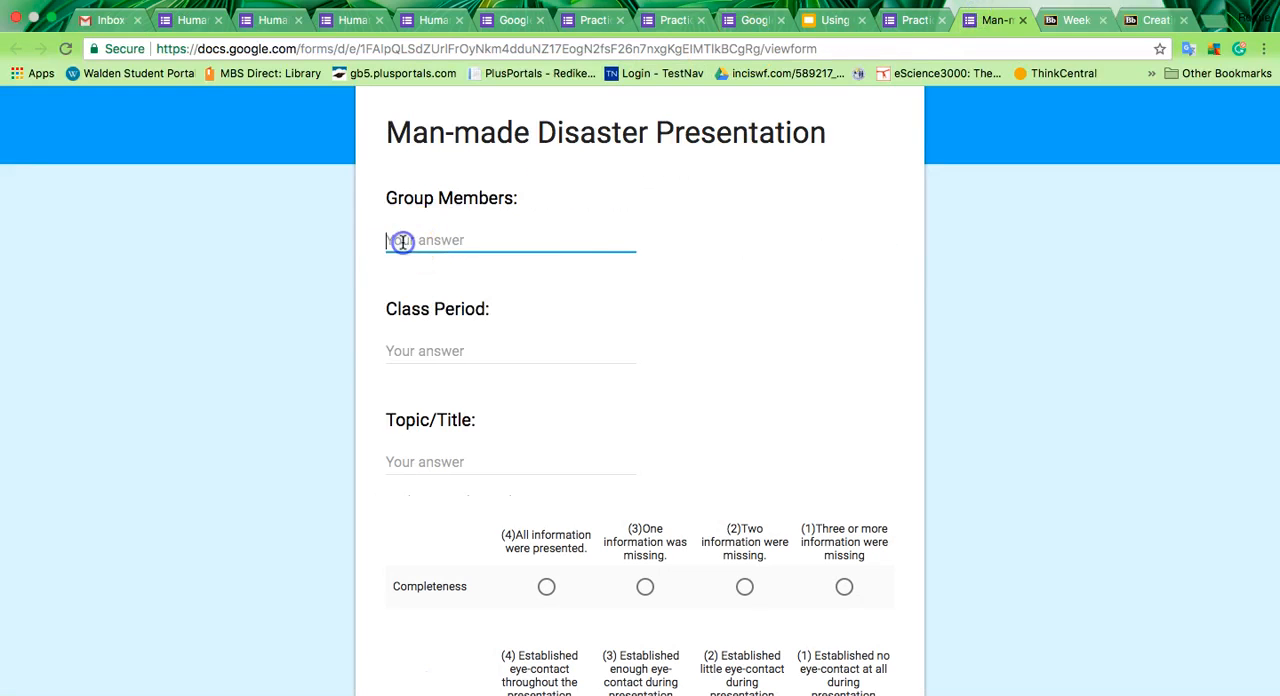
left_click(490, 364)
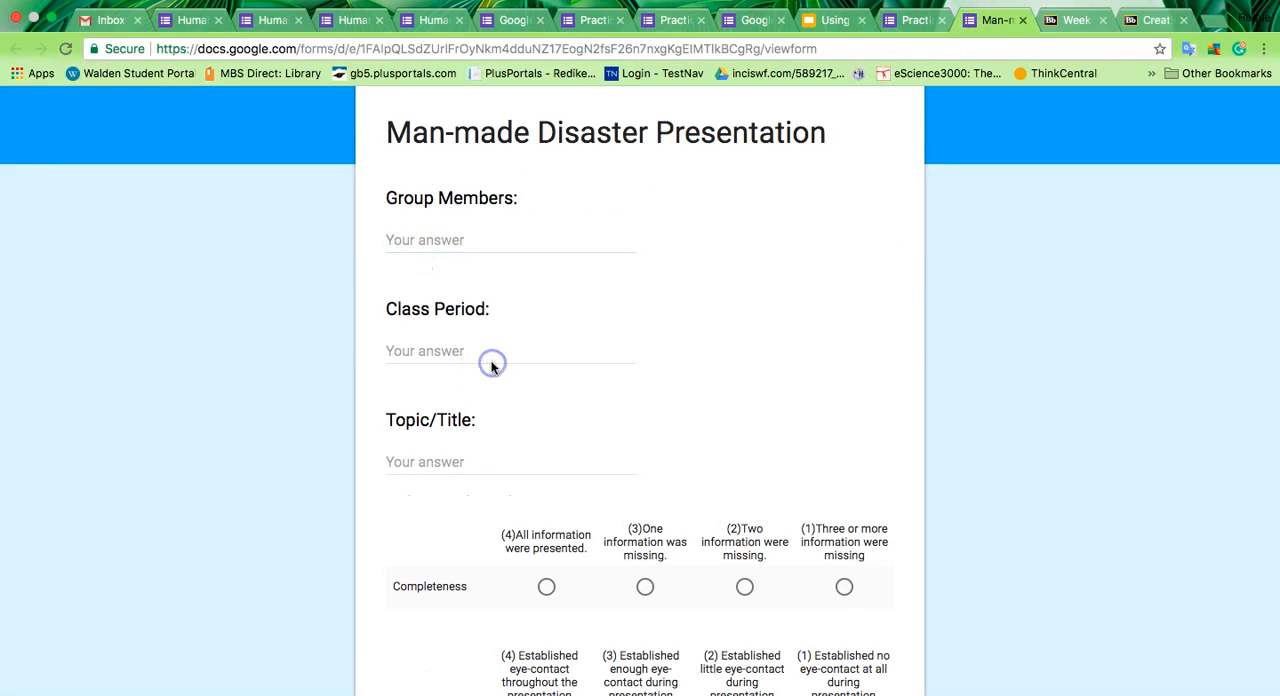
left_click(448, 457)
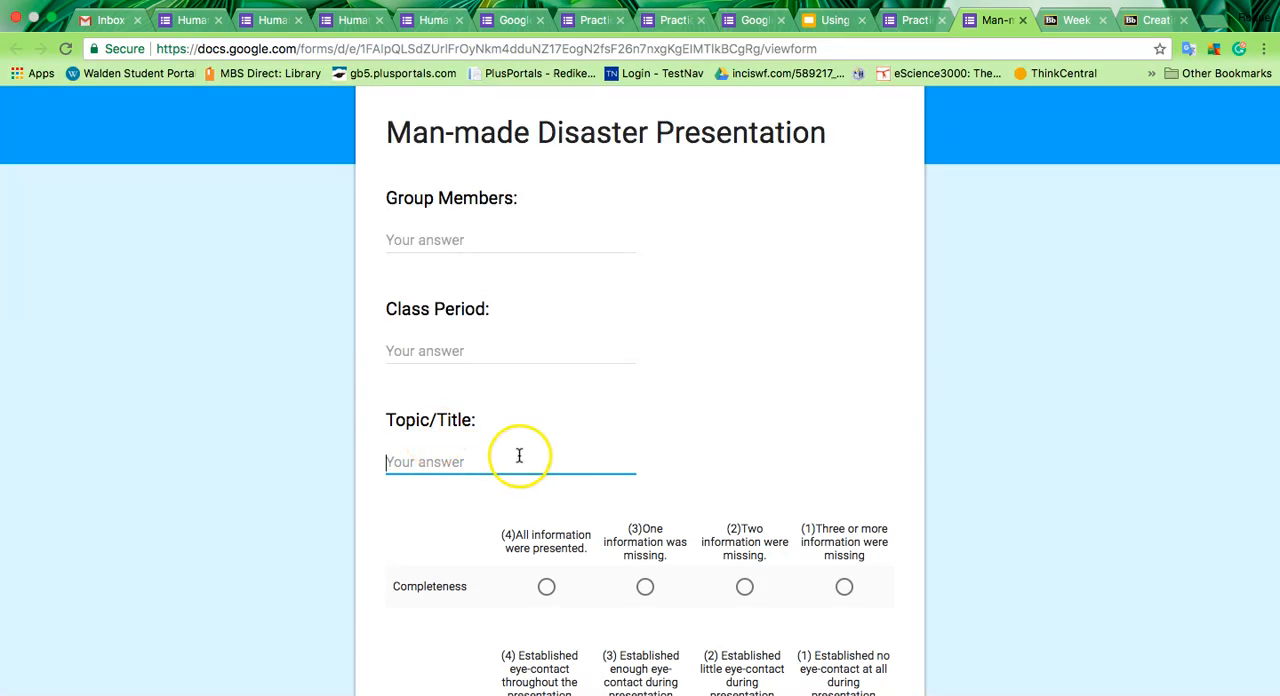
scroll(589, 497, "down", 4)
scroll(589, 497, "up", 1)
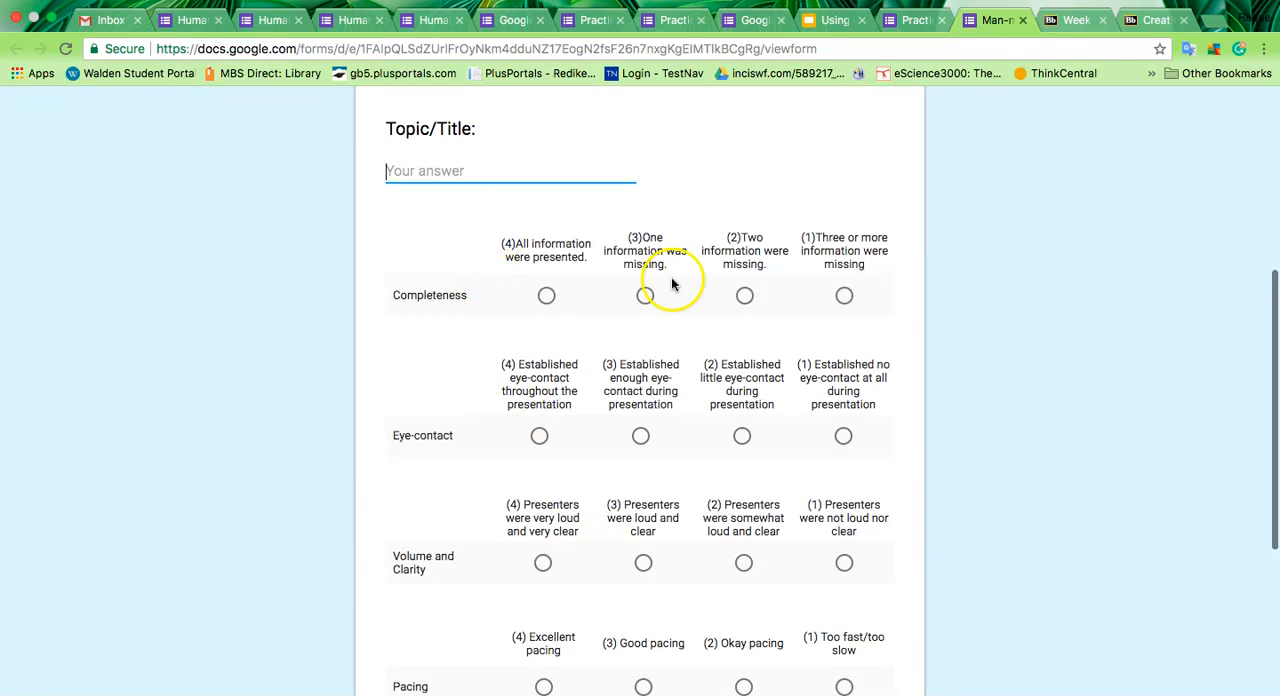
scroll(640, 530, "down", 5)
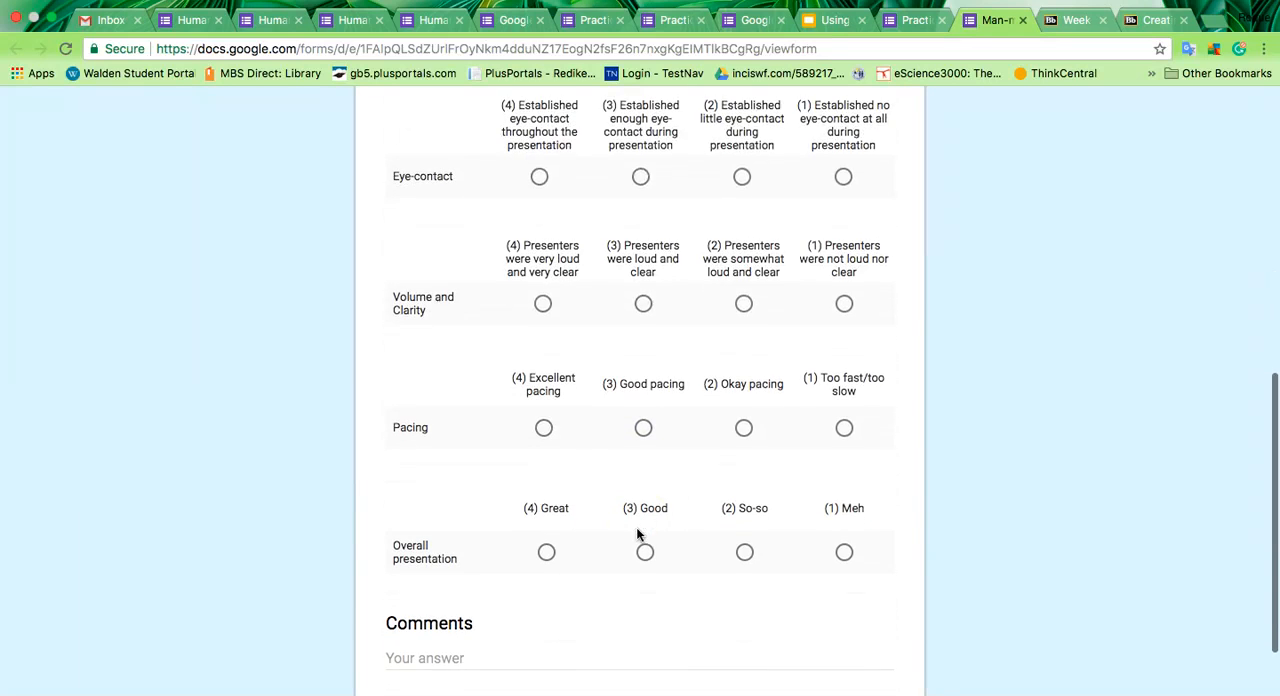
left_click(441, 657)
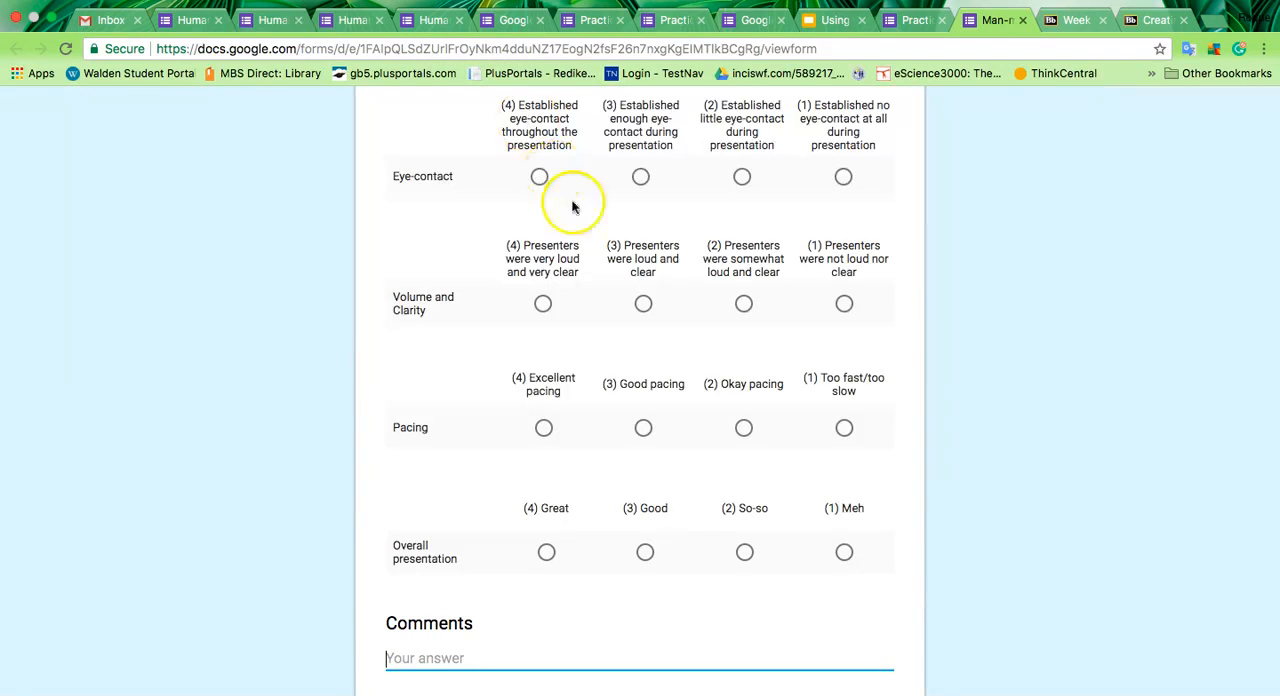
scroll(643, 310, "up", 2)
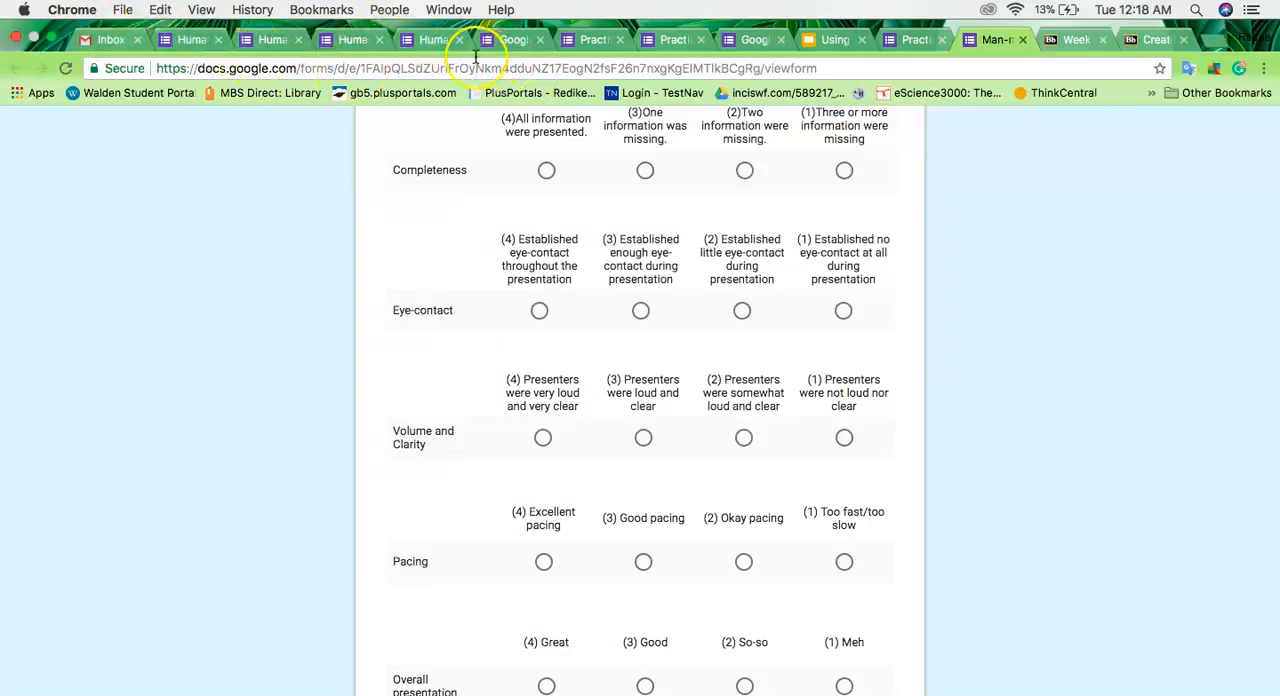
Step: Go to the Google Forms home page and browse the recent forms
left_click(513, 39)
scroll(565, 455, "down", 4)
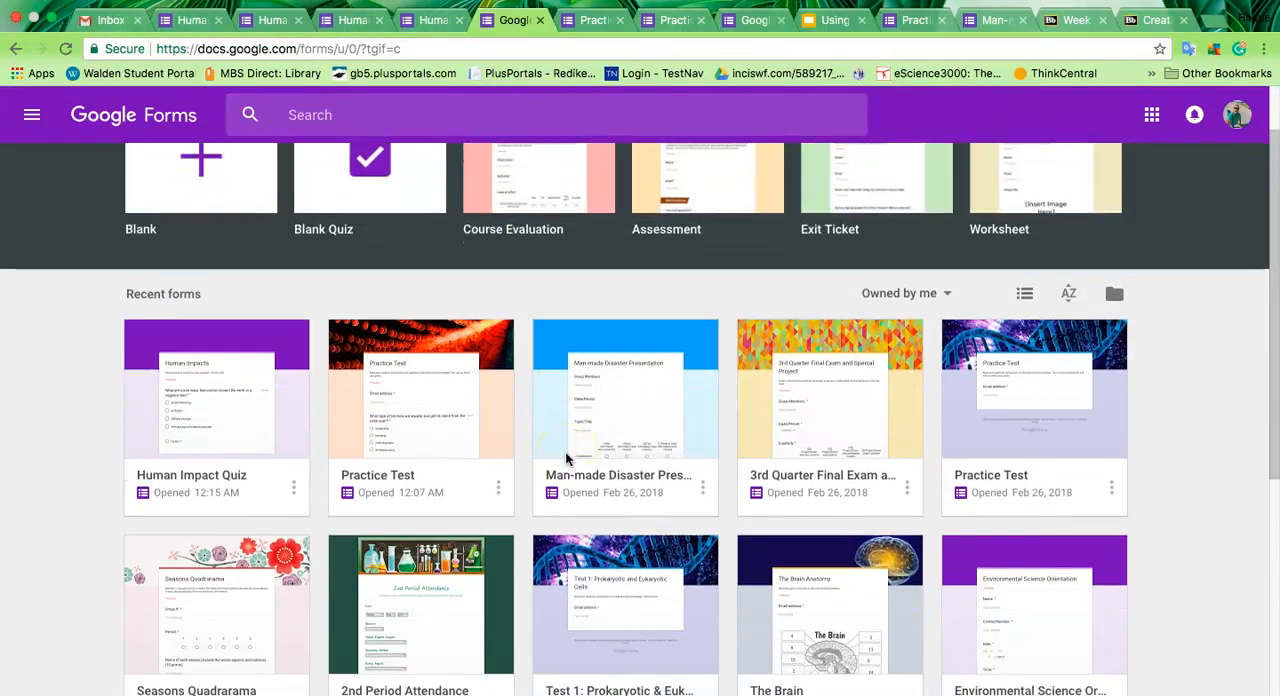
scroll(565, 458, "down", 8)
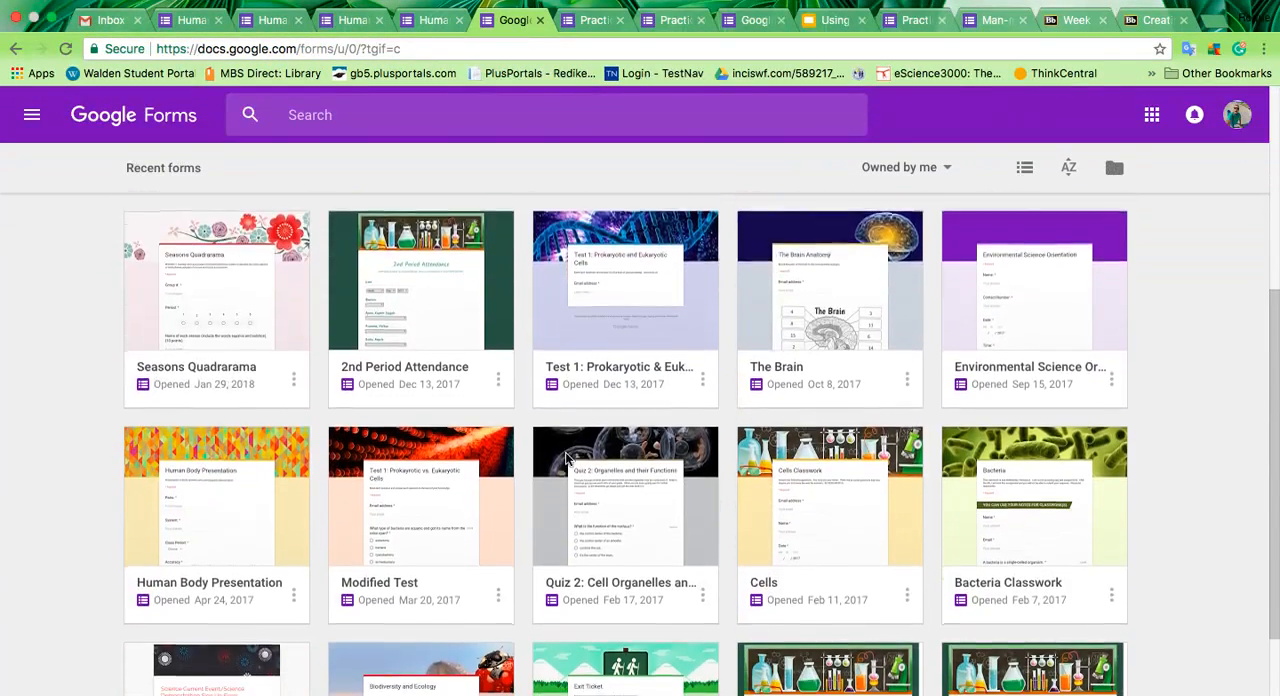
scroll(566, 458, "down", 2)
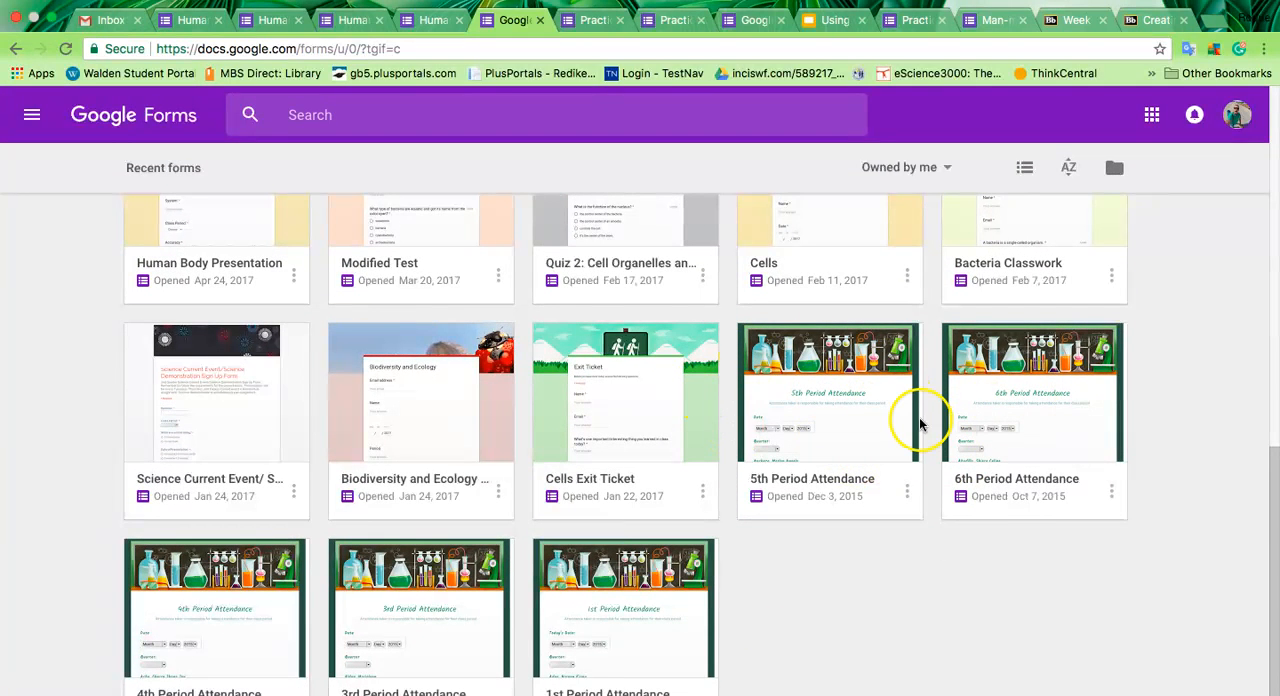
scroll(229, 441, "up", 2)
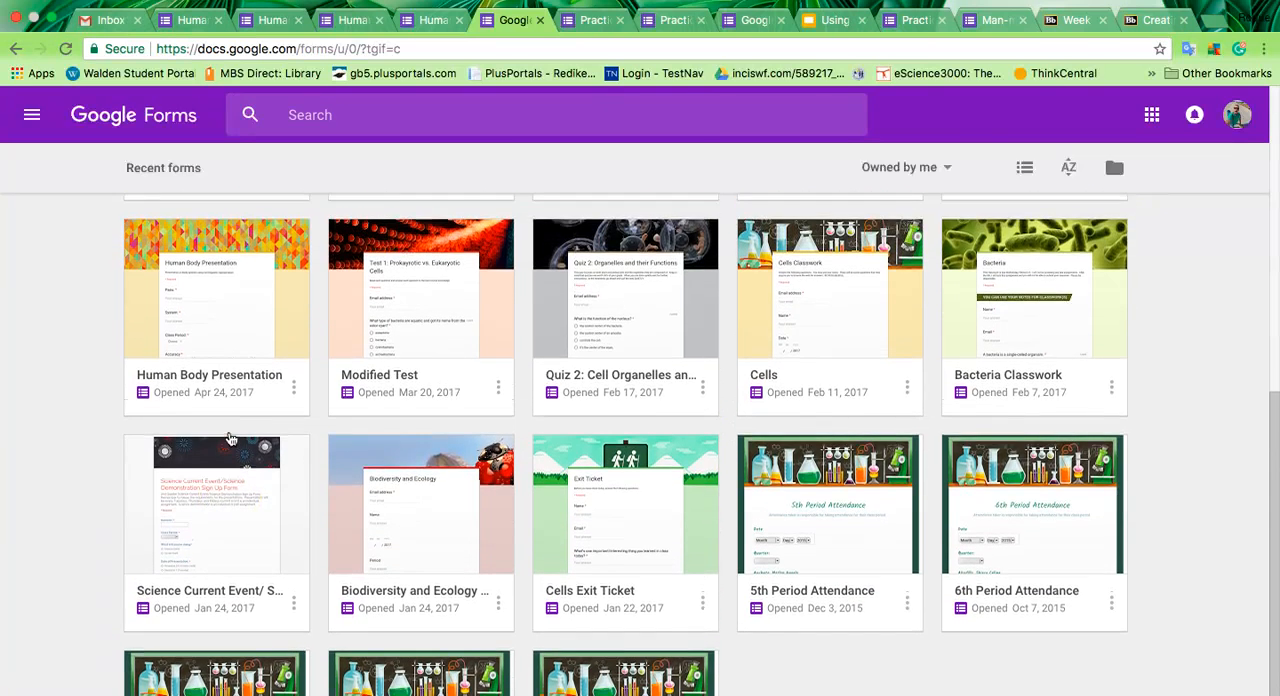
Step: Open the Modified Test form and look through its multiple-choice and checkbox questions
left_click(421, 365)
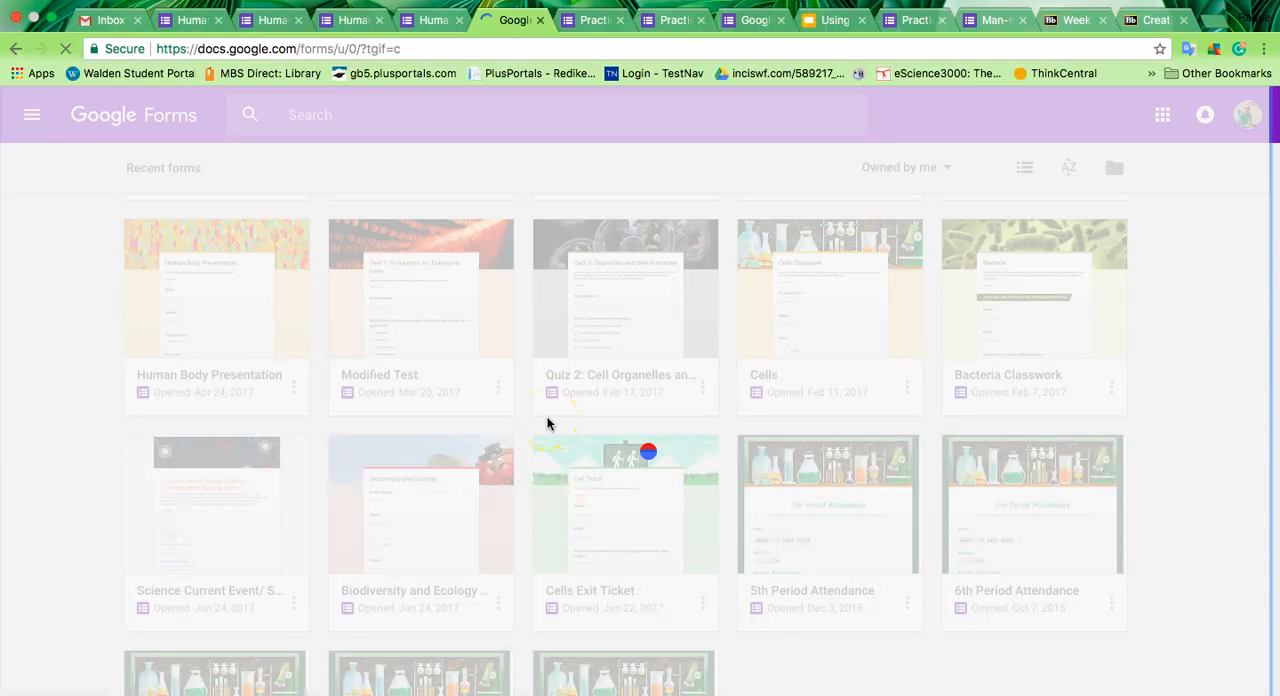
scroll(547, 424, "down", 2)
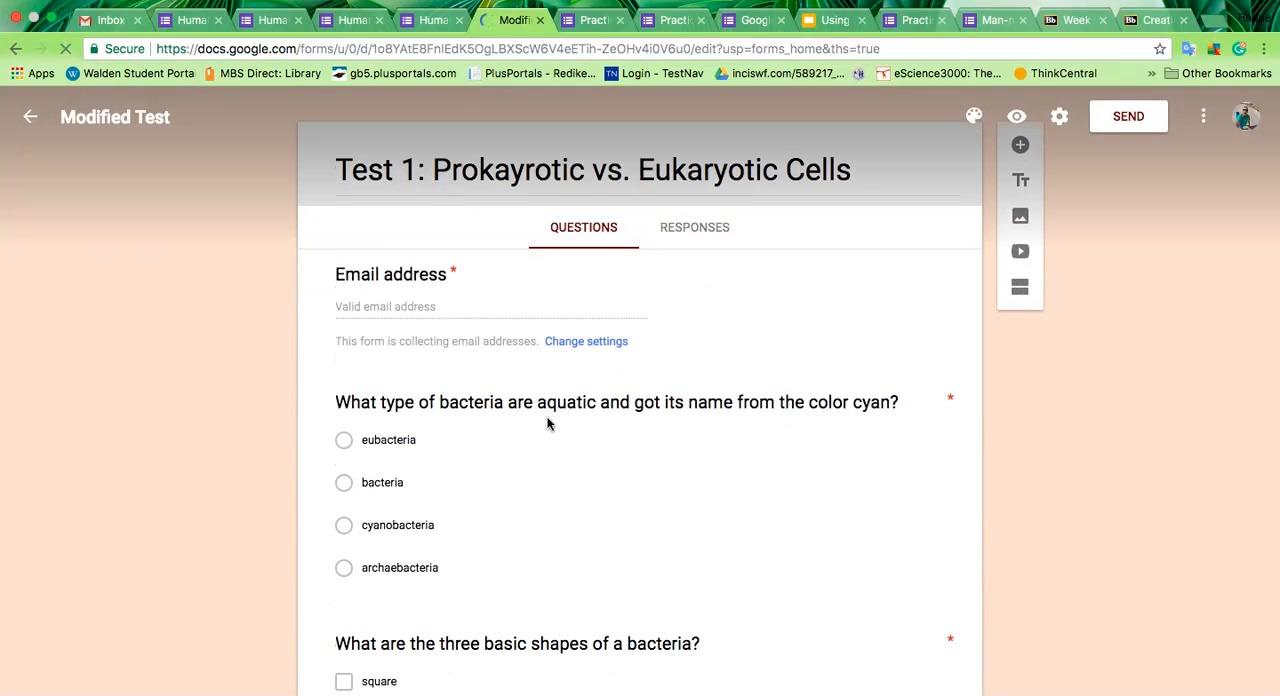
scroll(548, 423, "down", 5)
left_click(583, 322)
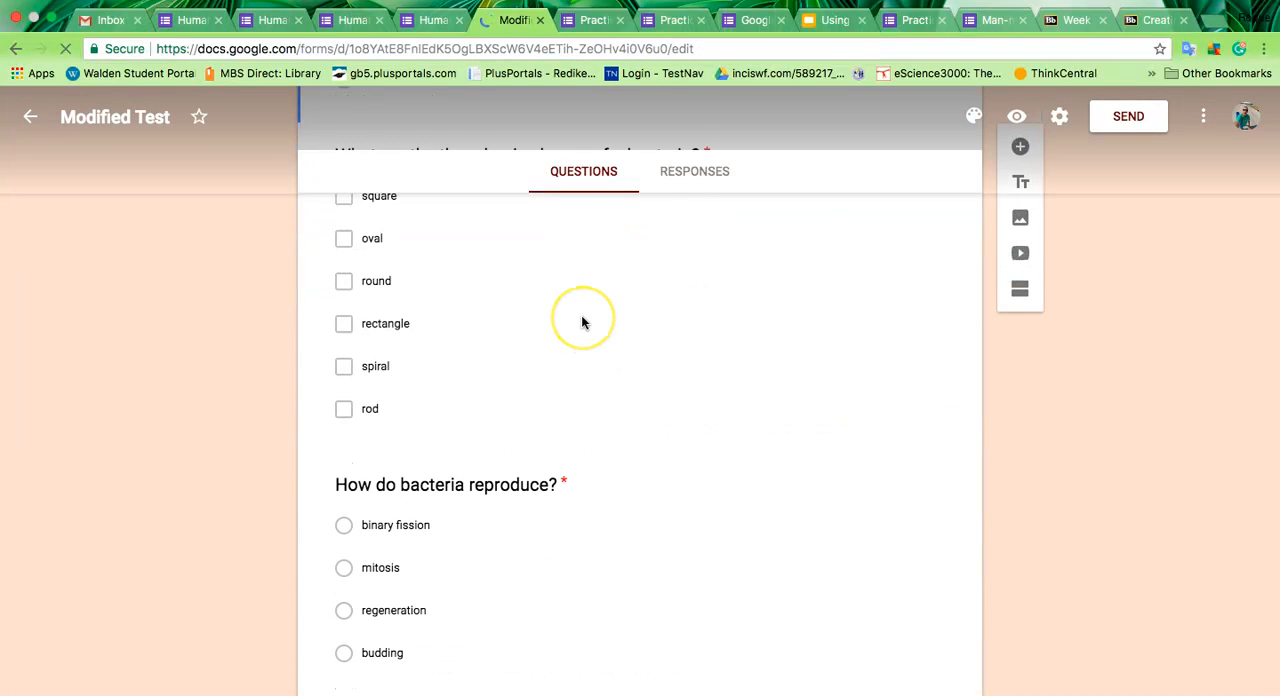
scroll(583, 322, "down", 4)
scroll(581, 322, "down", 7)
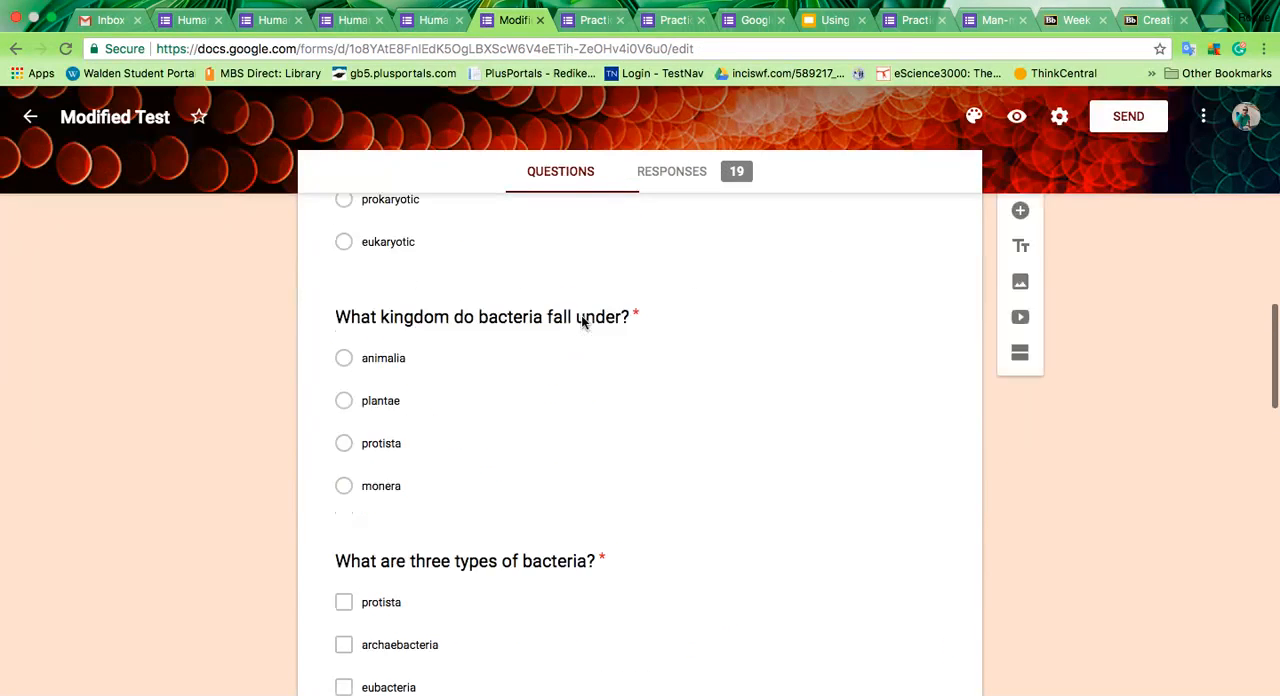
scroll(581, 322, "down", 12)
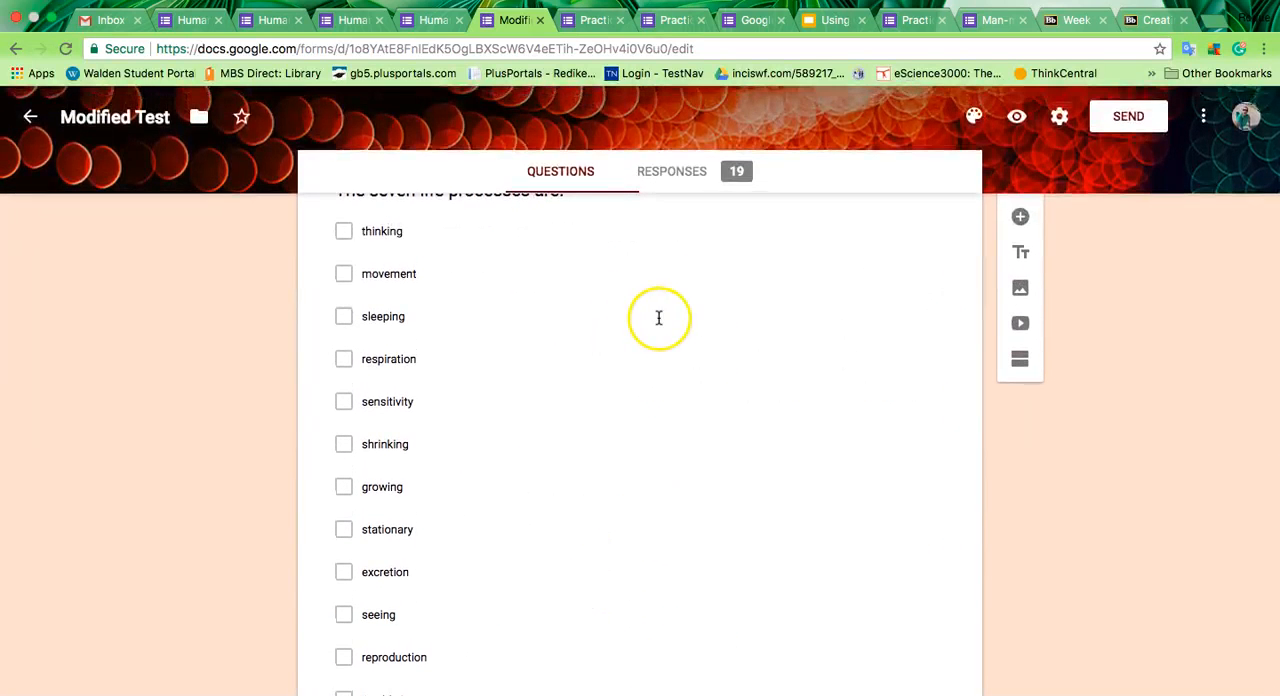
Step: Open the Modified Test's response summary, dismiss the feature notice, and examine the score insights, points distribution and list of respondents' scores
left_click(690, 177)
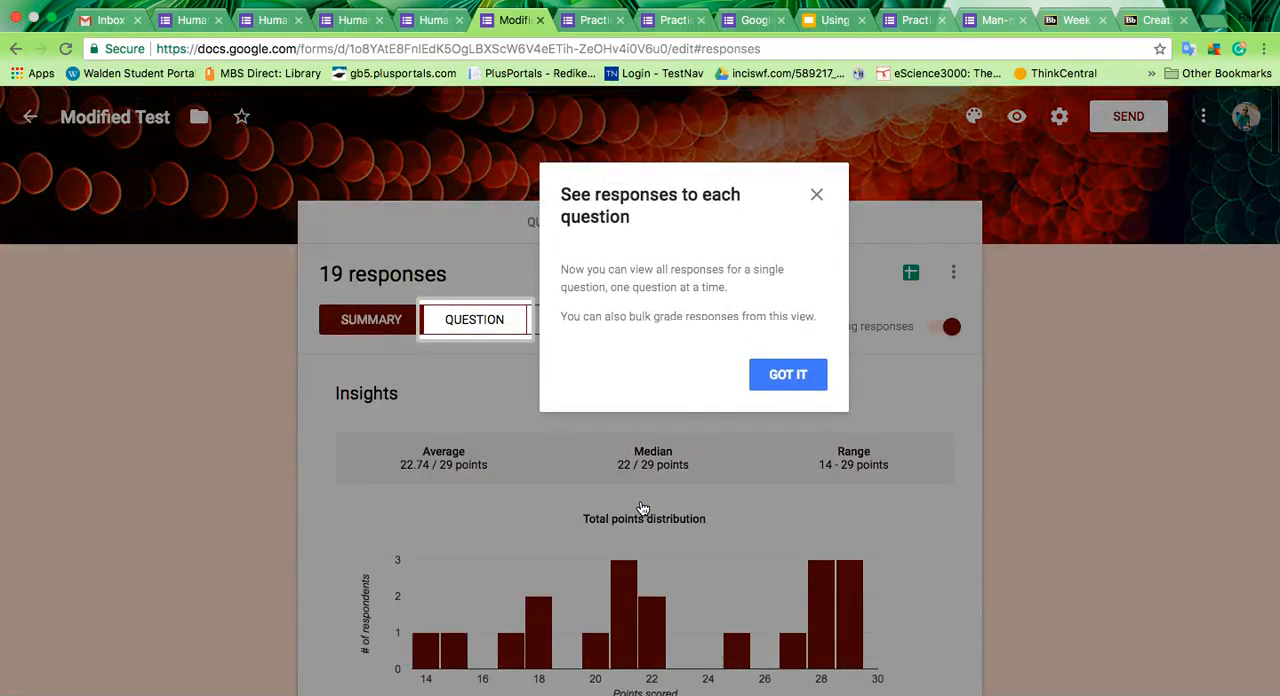
left_click(818, 197)
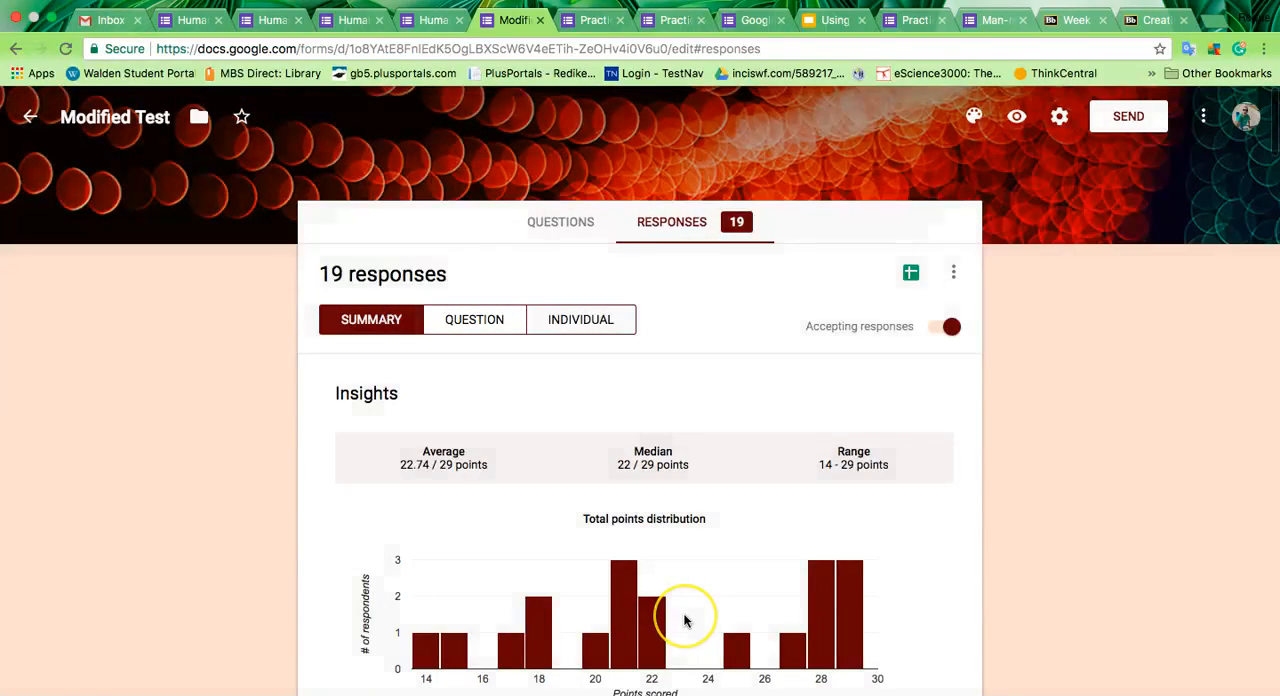
scroll(684, 618, "down", 3)
scroll(684, 618, "down", 5)
scroll(684, 618, "up", 8)
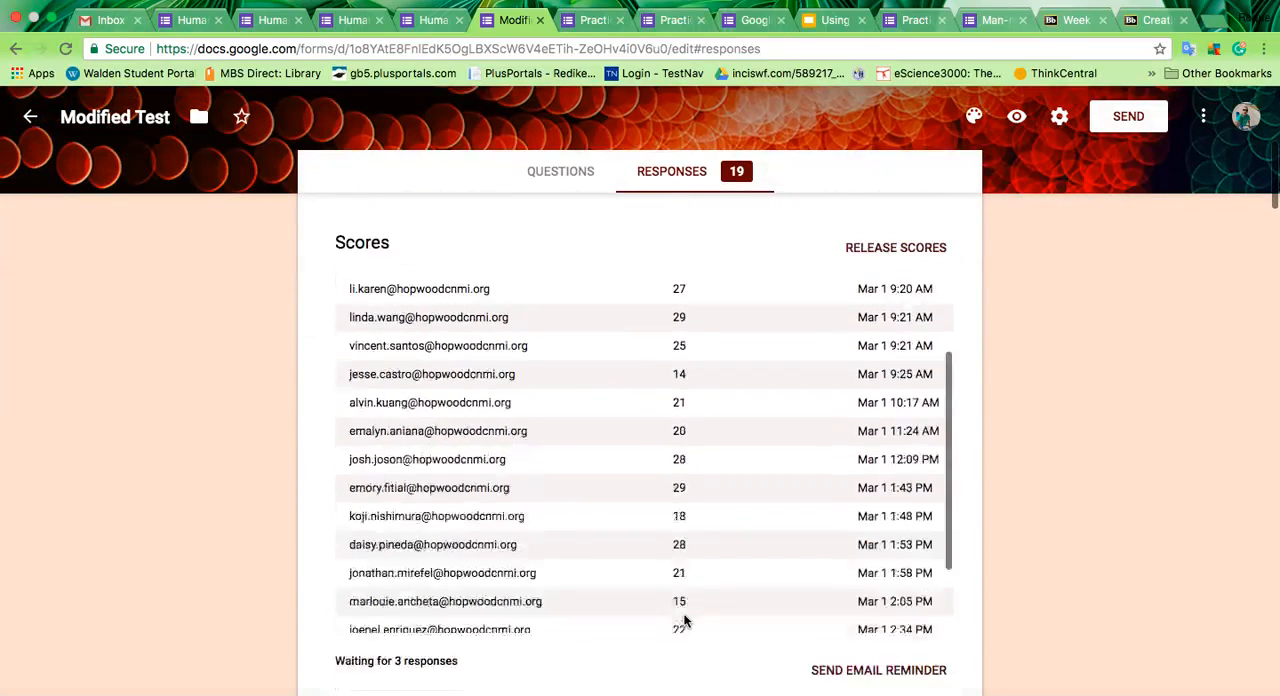
scroll(684, 620, "up", 5)
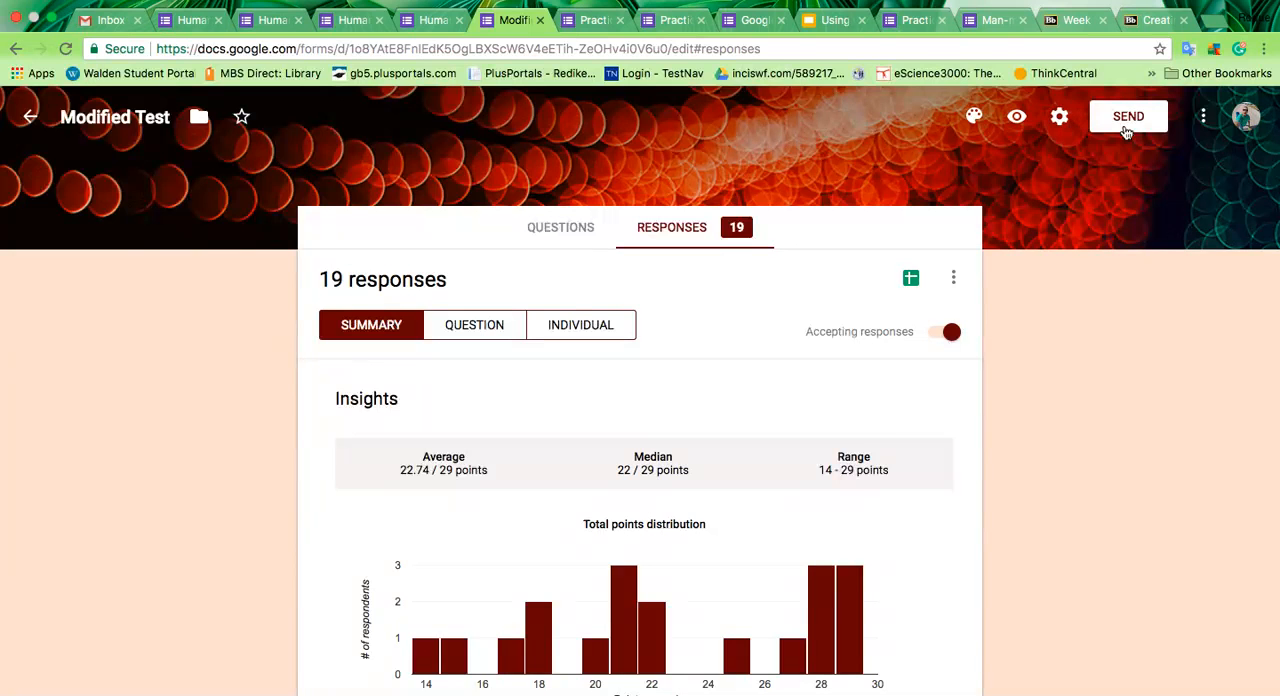
scroll(852, 448, "down", 1)
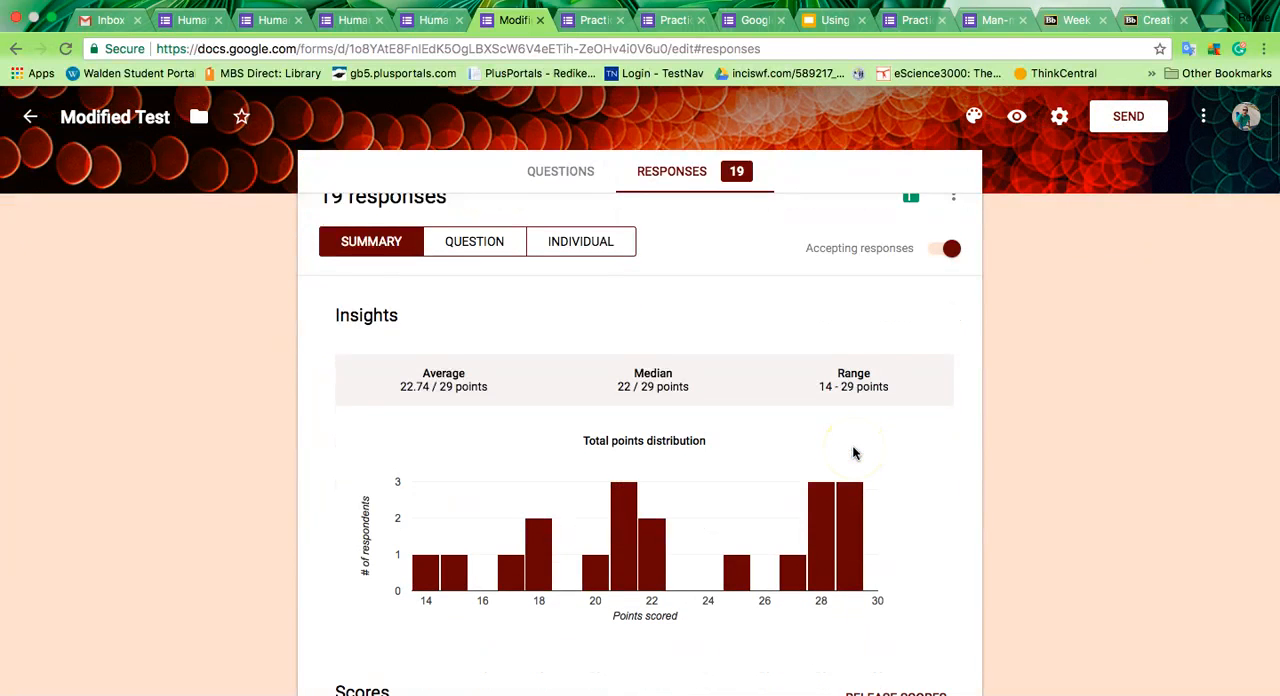
scroll(853, 453, "down", 3)
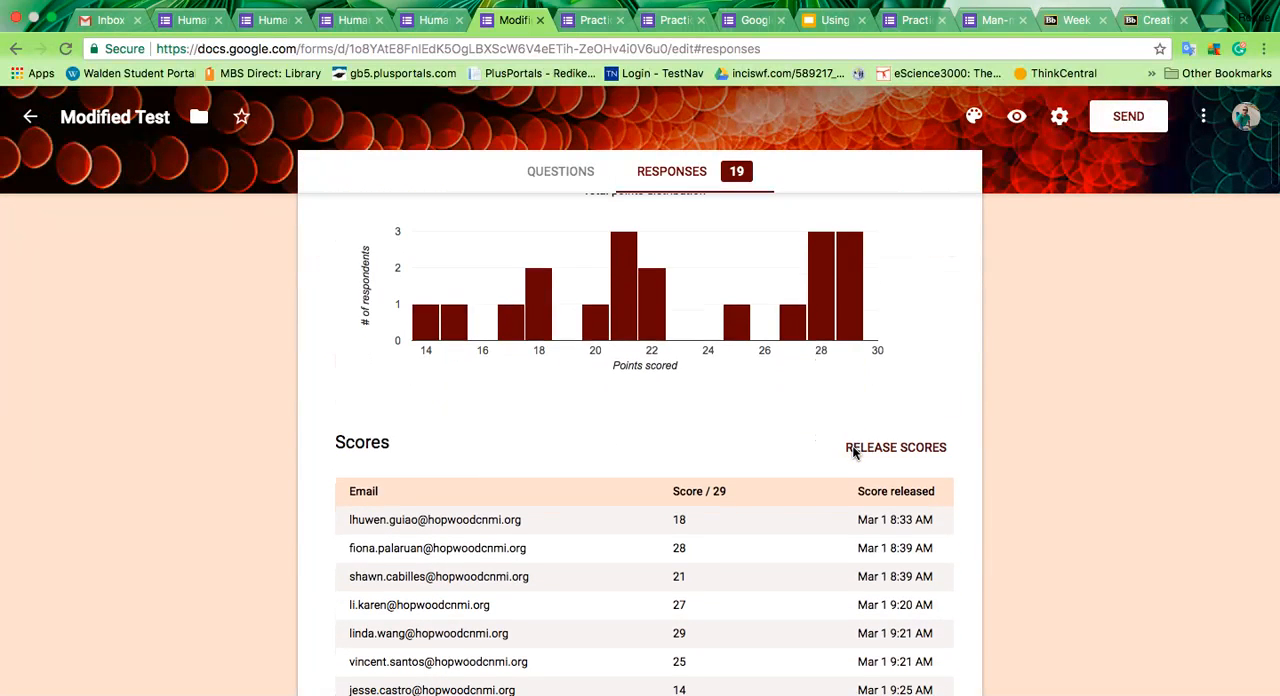
scroll(853, 453, "up", 4)
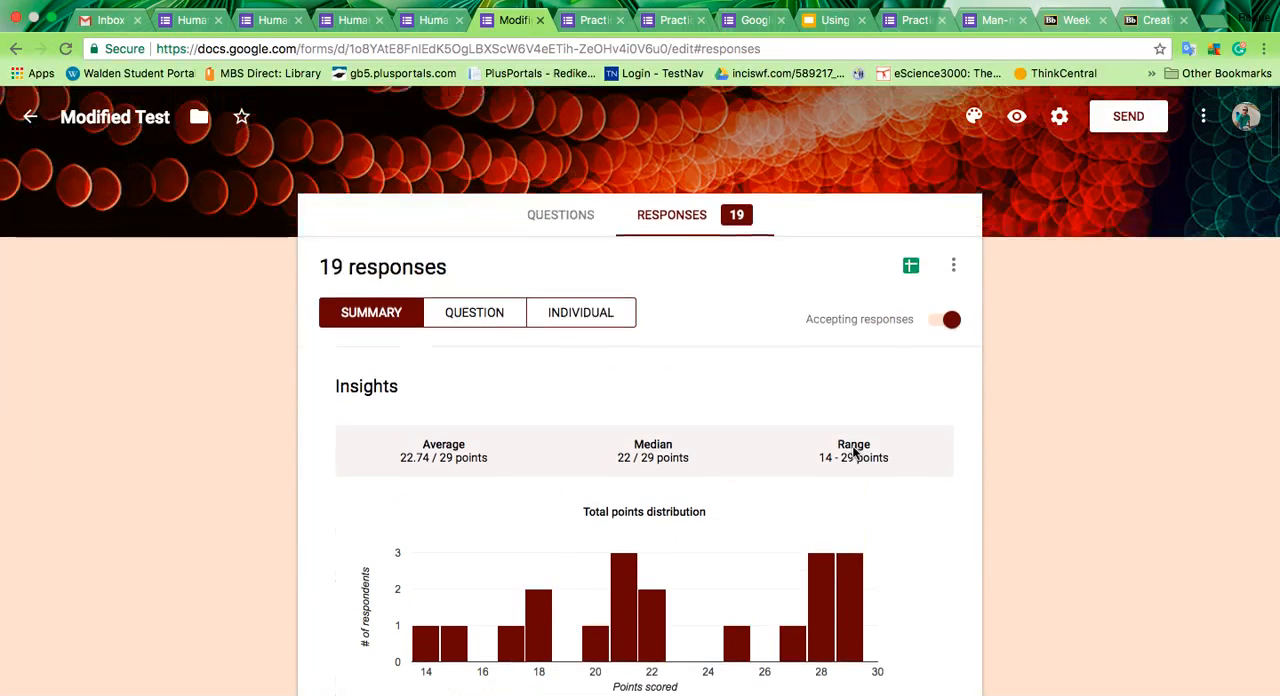